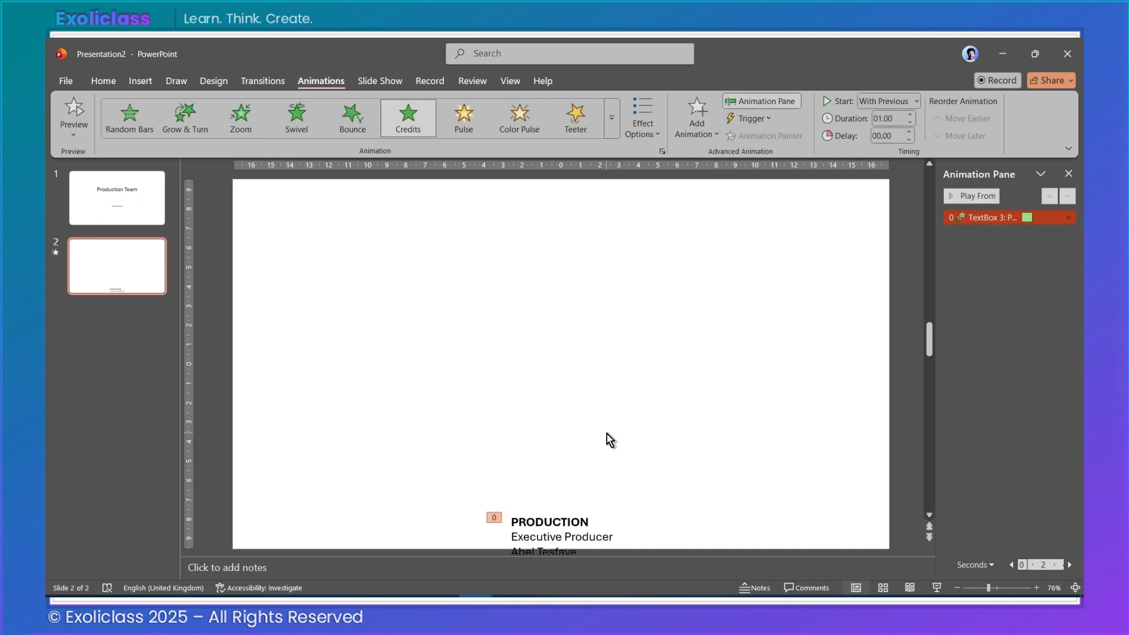
Remove the Credits animation from the credits text box and move the box up near the slide's upper edge
click(551, 517)
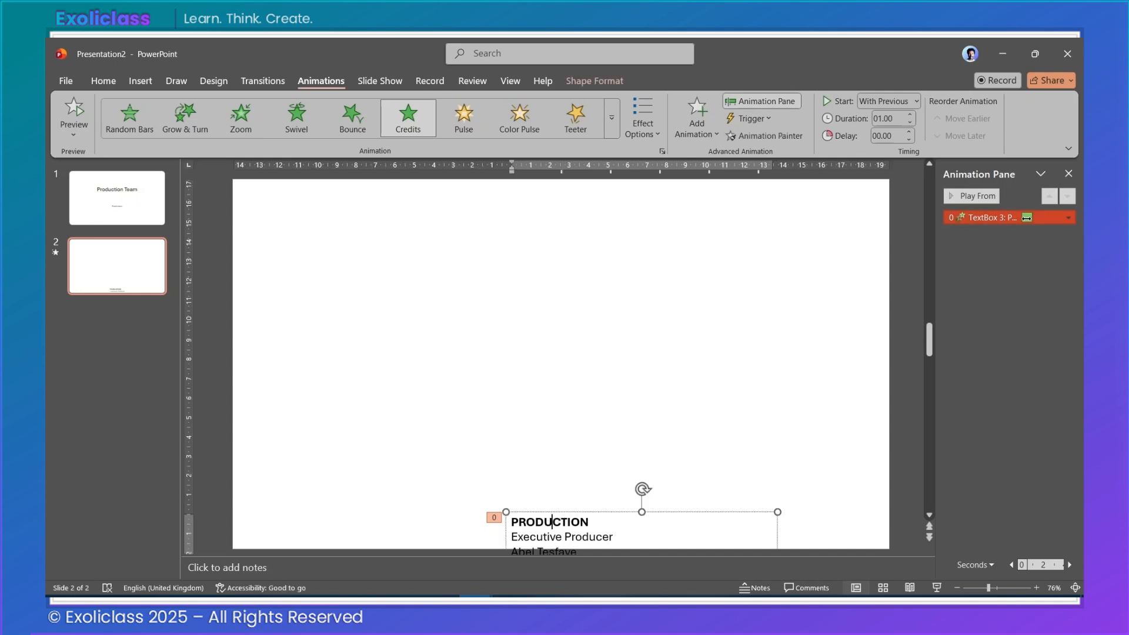
key(Delete)
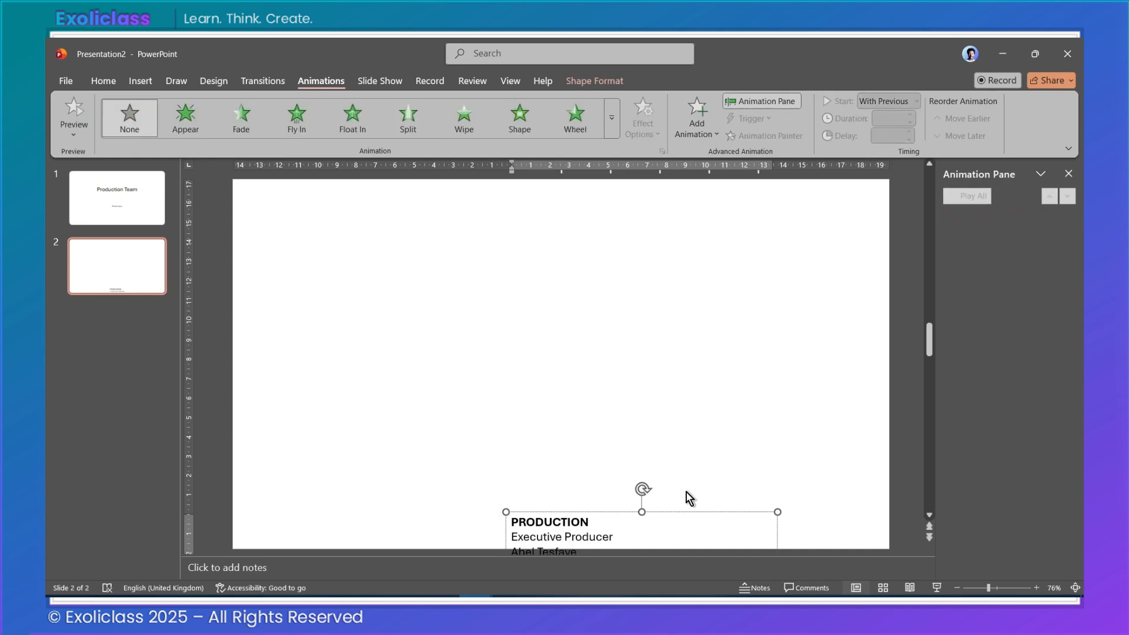
click(660, 512)
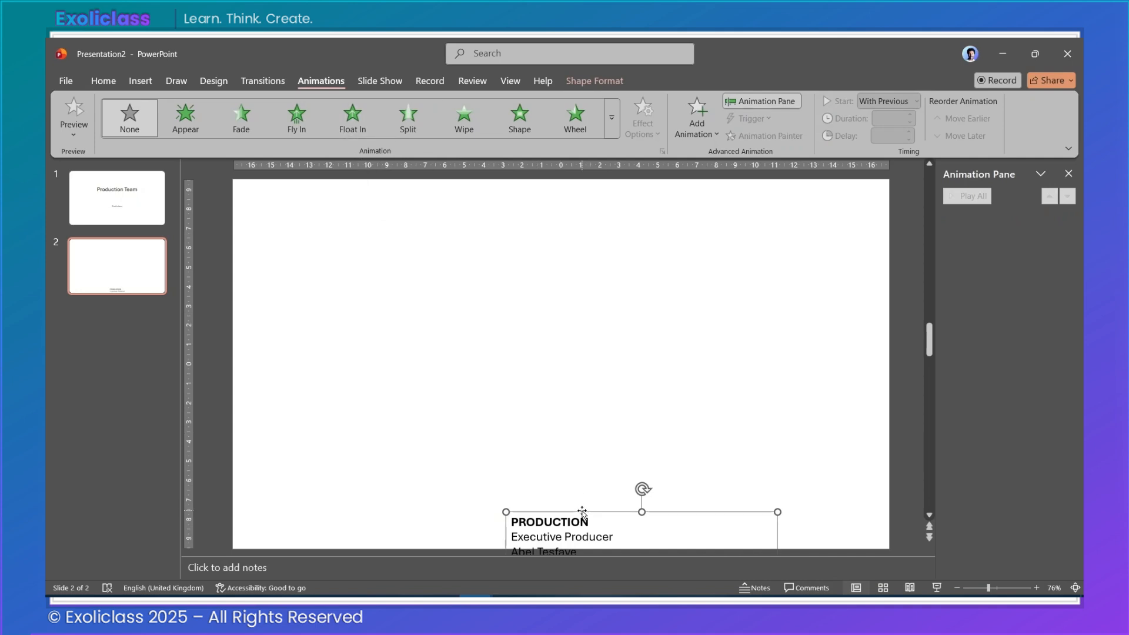
drag(582, 512, 599, 224)
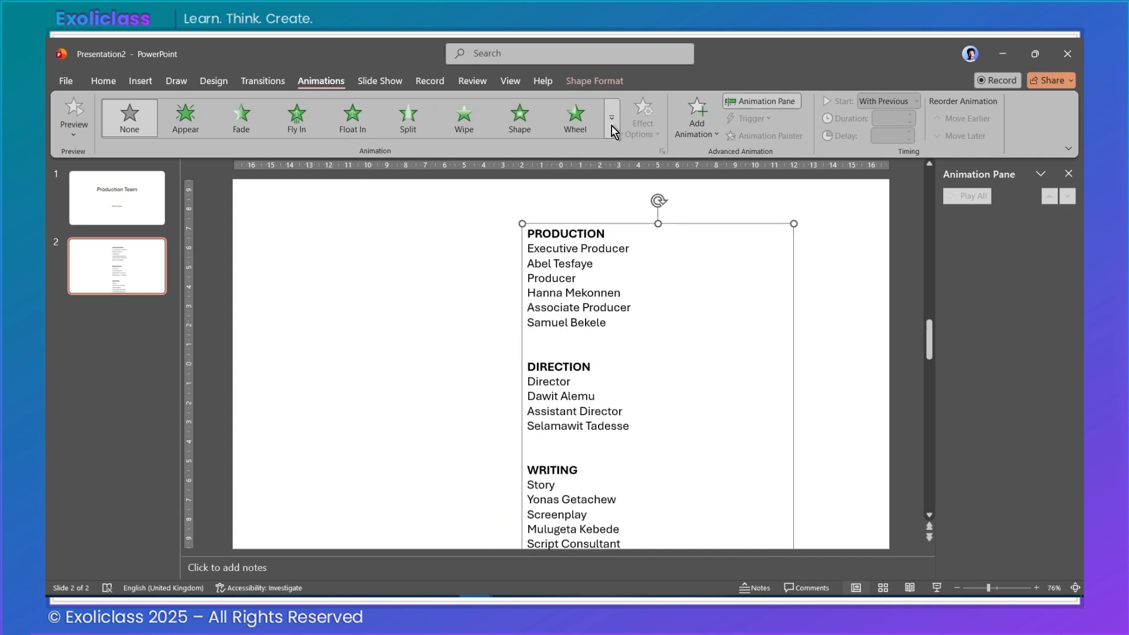
Apply the Up motion path from Lines_Curves to the credits text box
click(613, 129)
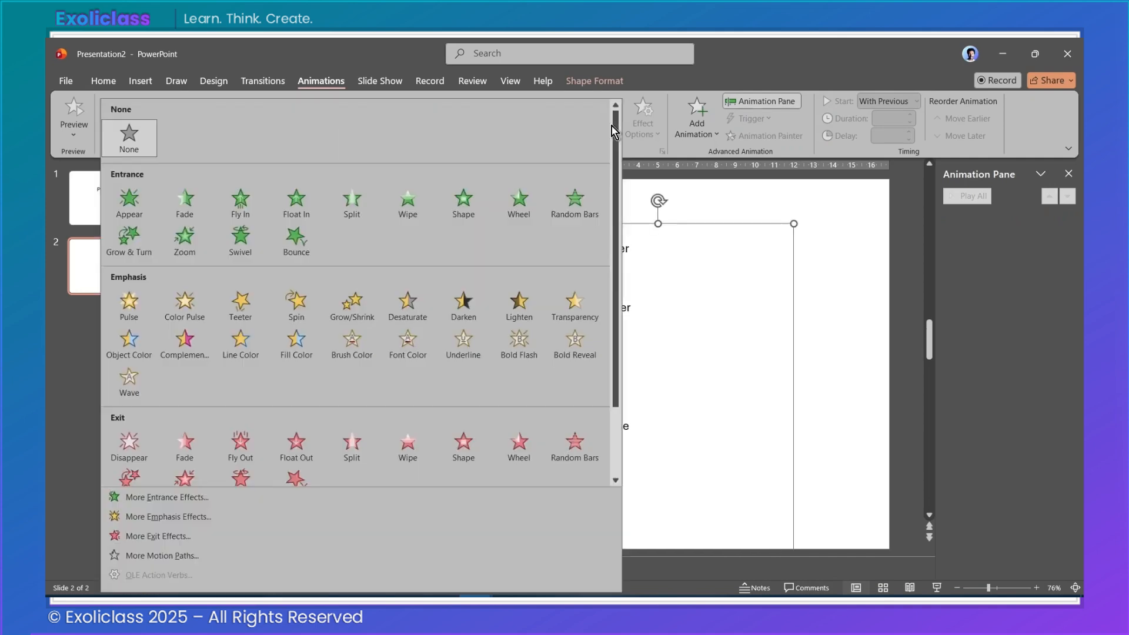
click(172, 556)
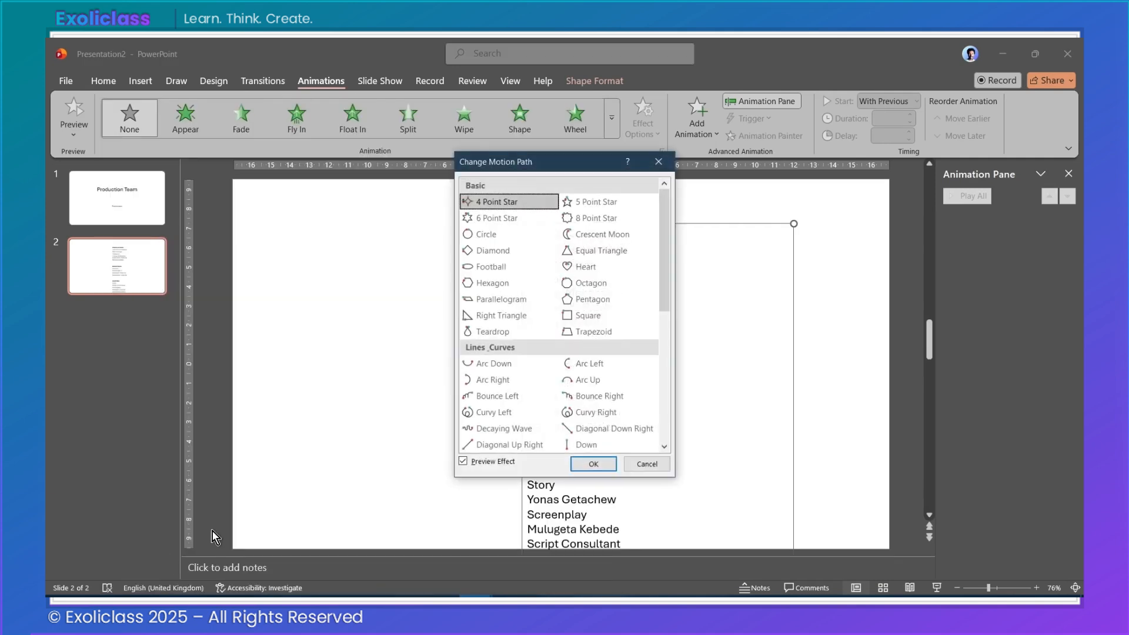
scroll(597, 386, down, 1)
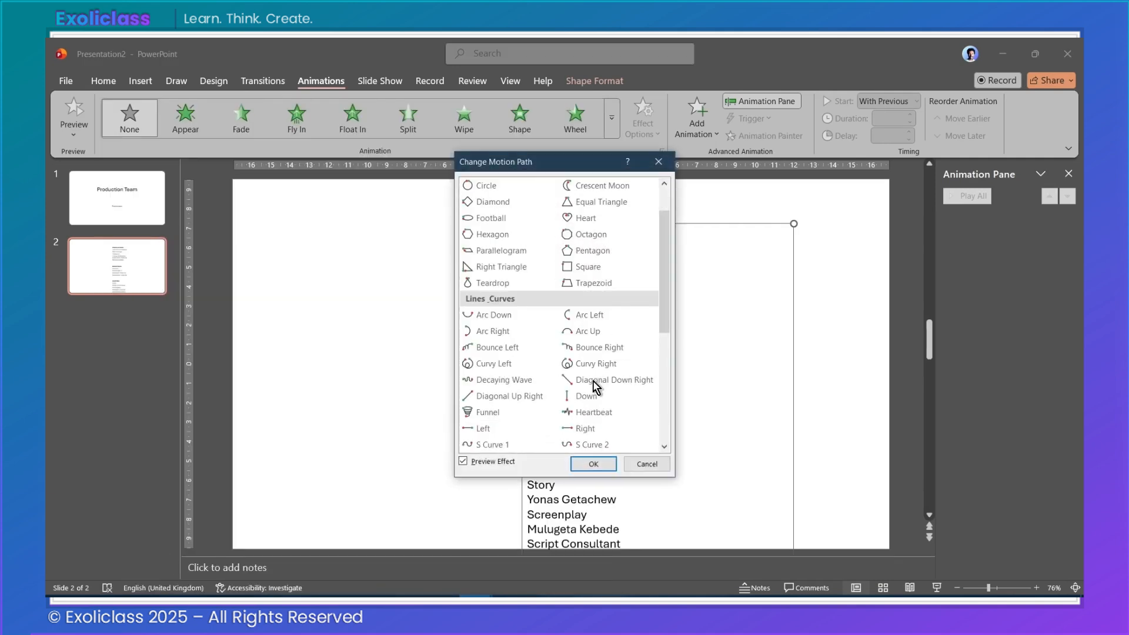
scroll(594, 344, down, 4)
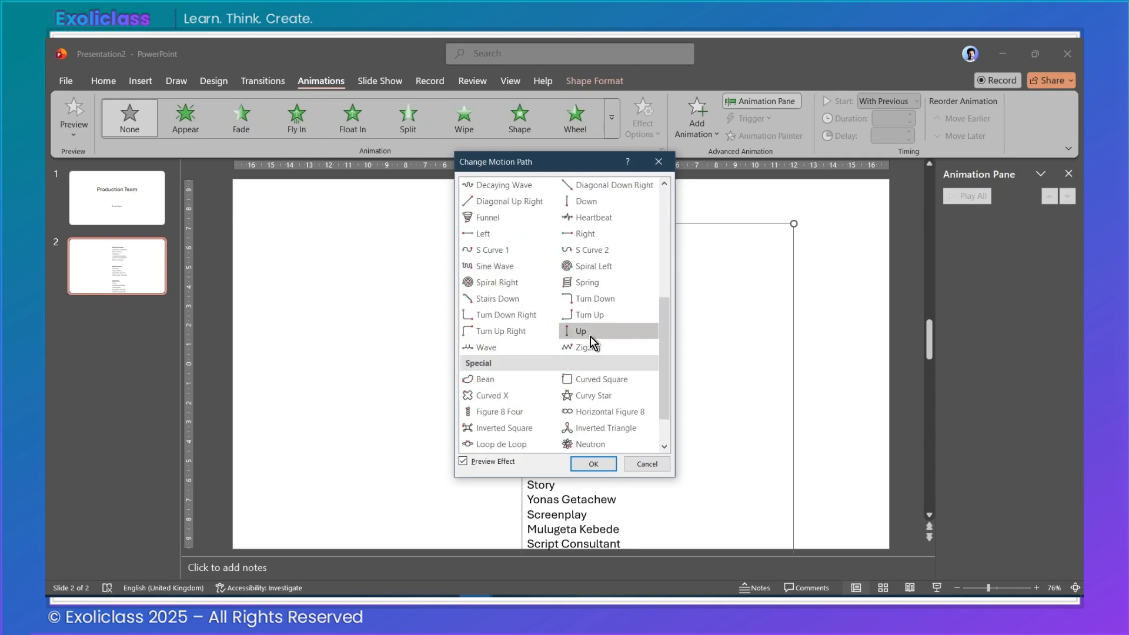
click(587, 334)
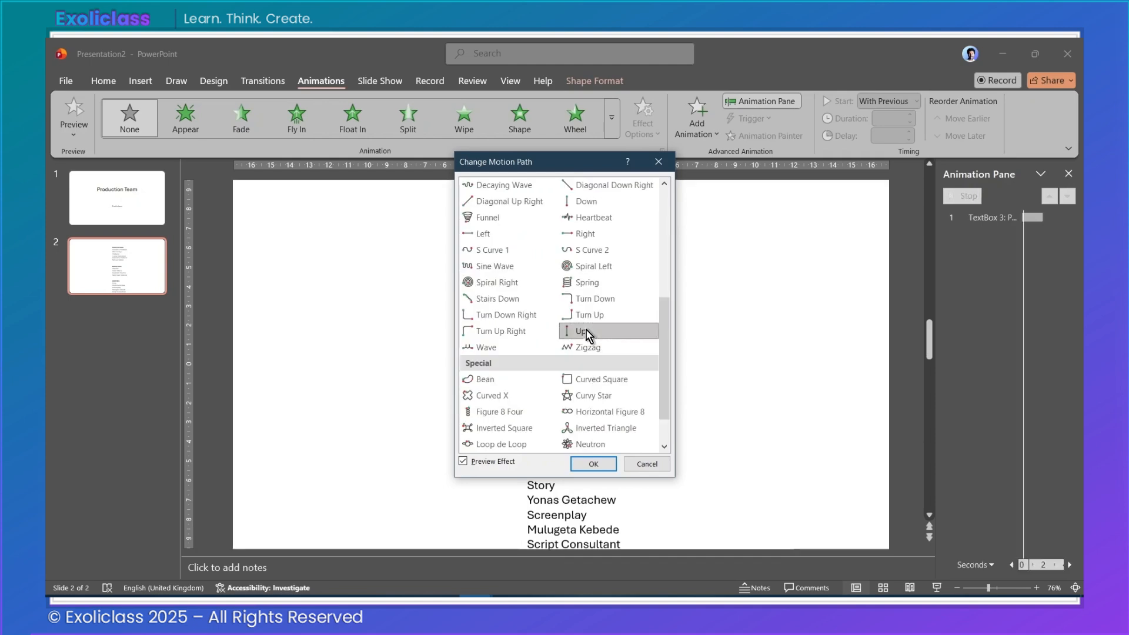
click(589, 464)
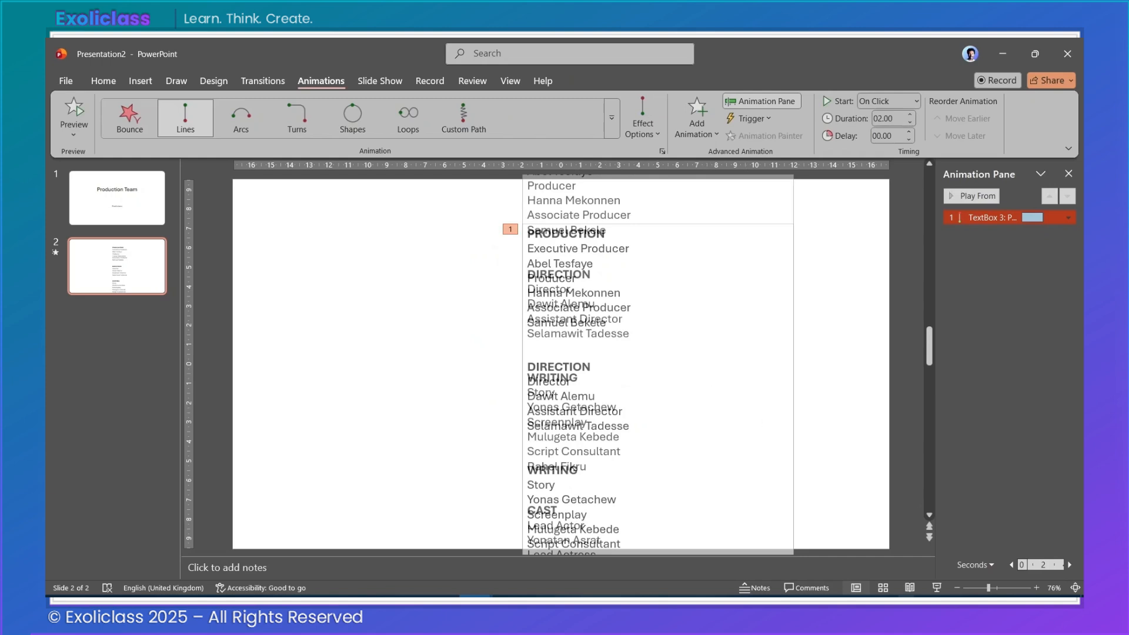
Lengthen the text box's motion path by moving its end point down below the slide and its start point far above the slide
click(957, 587)
click(957, 587)
click(956, 587)
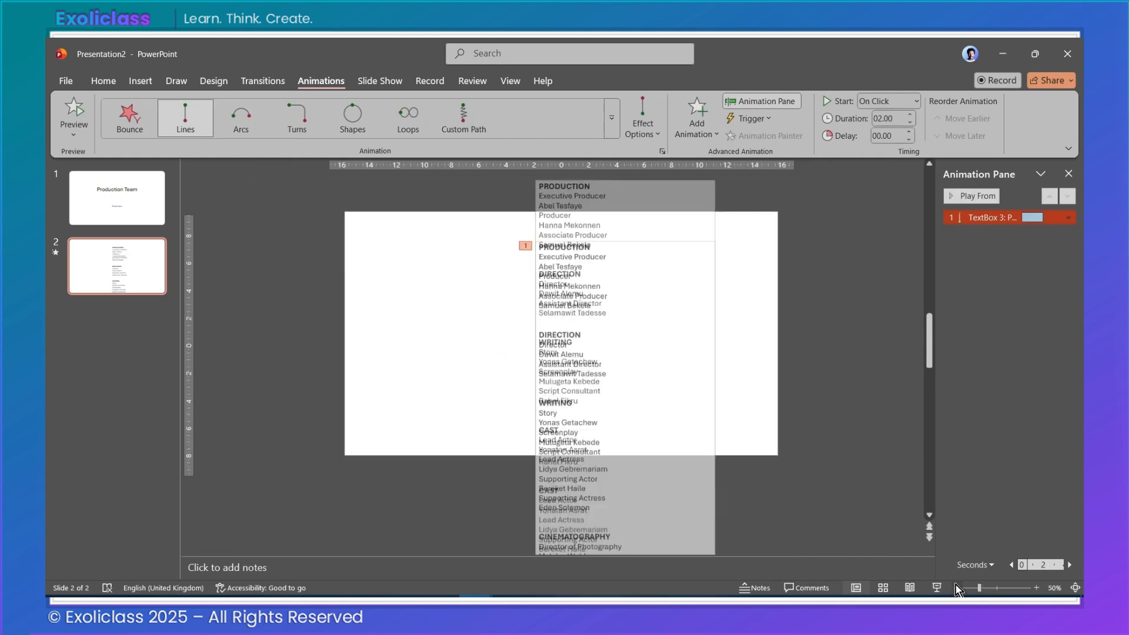
click(957, 587)
click(957, 587)
click(957, 587)
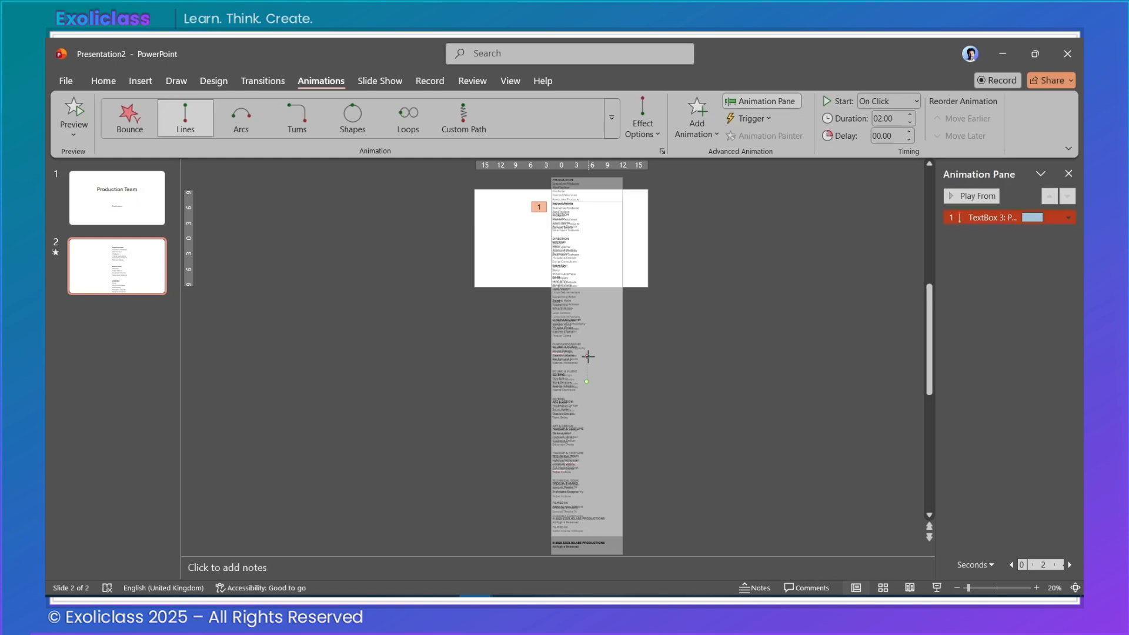
drag(588, 356, 586, 468)
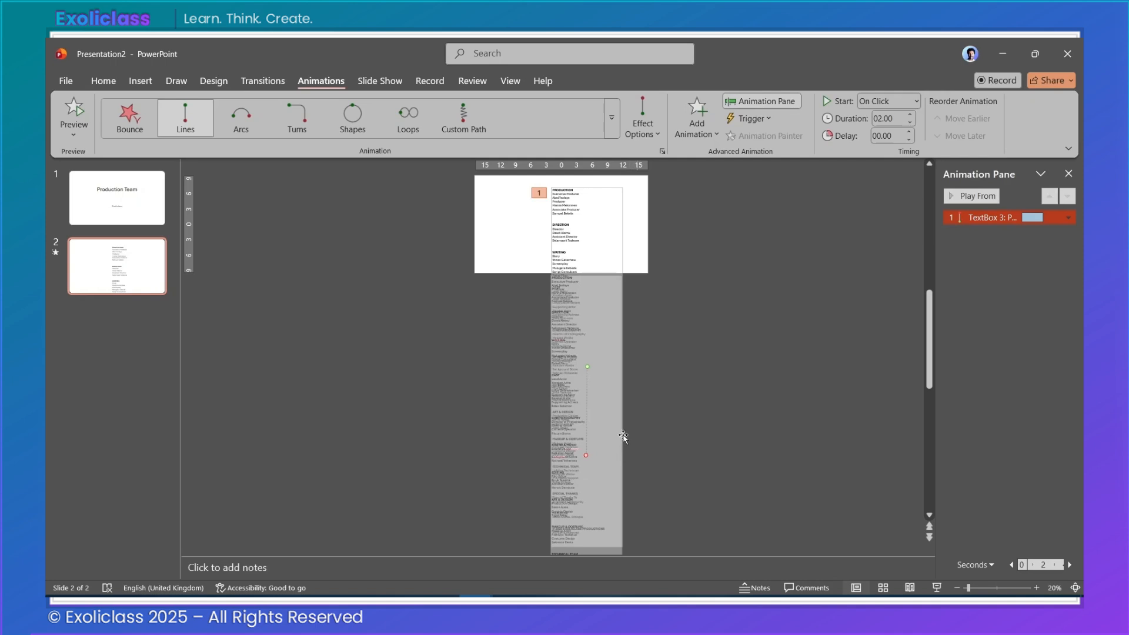
drag(588, 367, 586, 144)
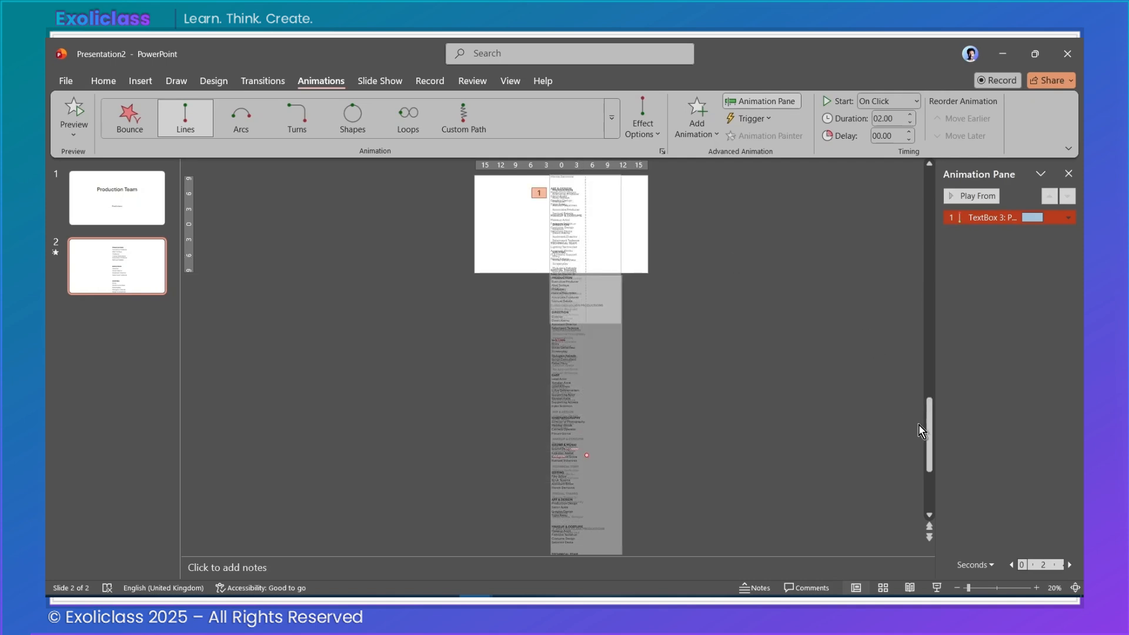
drag(922, 428, 928, 385)
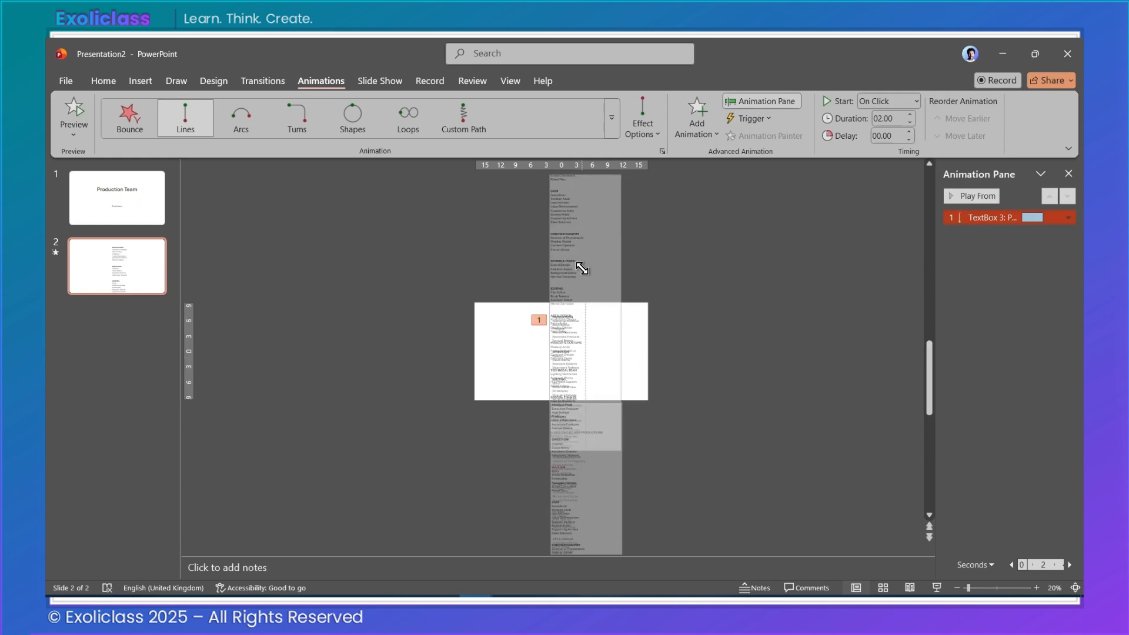
drag(582, 269, 583, 113)
Move the credits text box down until its upper edge sits just below the bottom of the slide
click(586, 324)
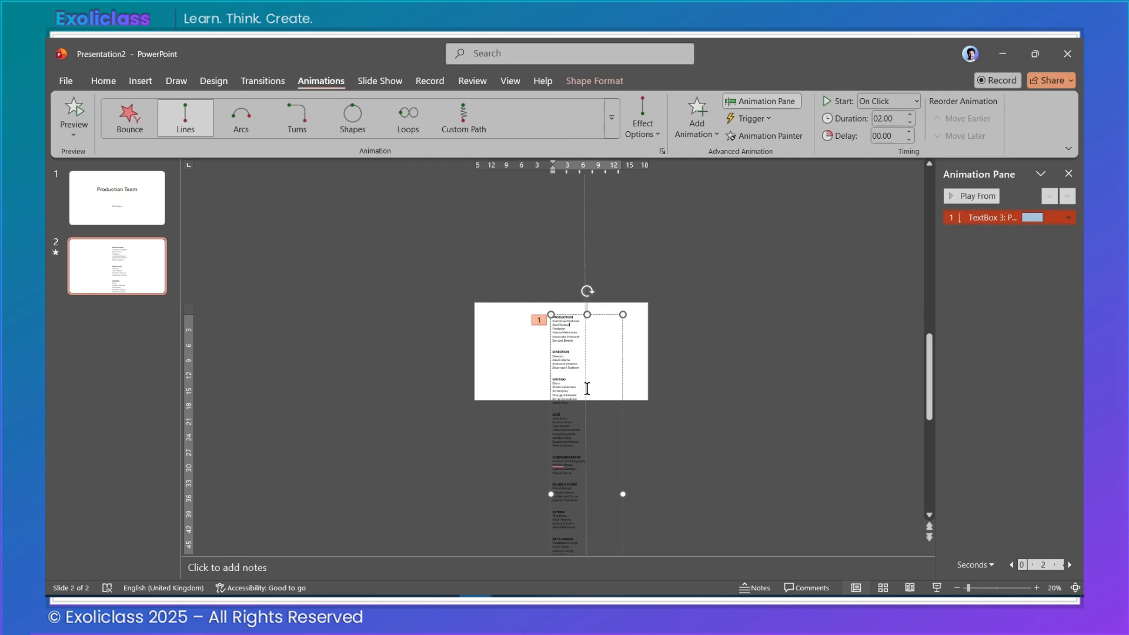
scroll(764, 506, down, 1)
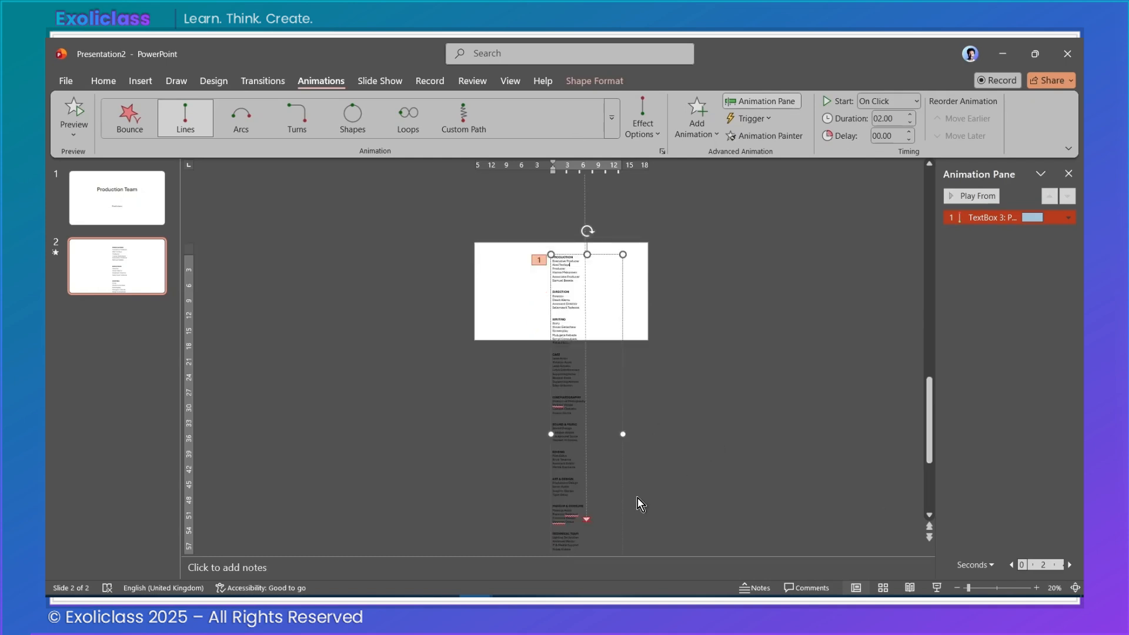
drag(587, 520, 622, 399)
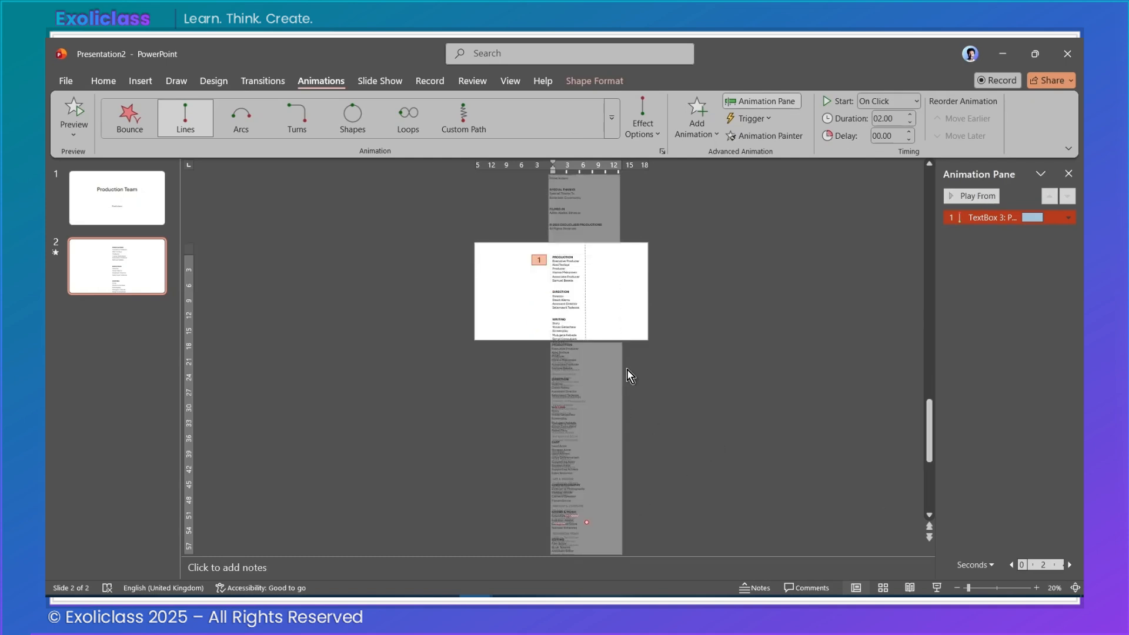
click(571, 268)
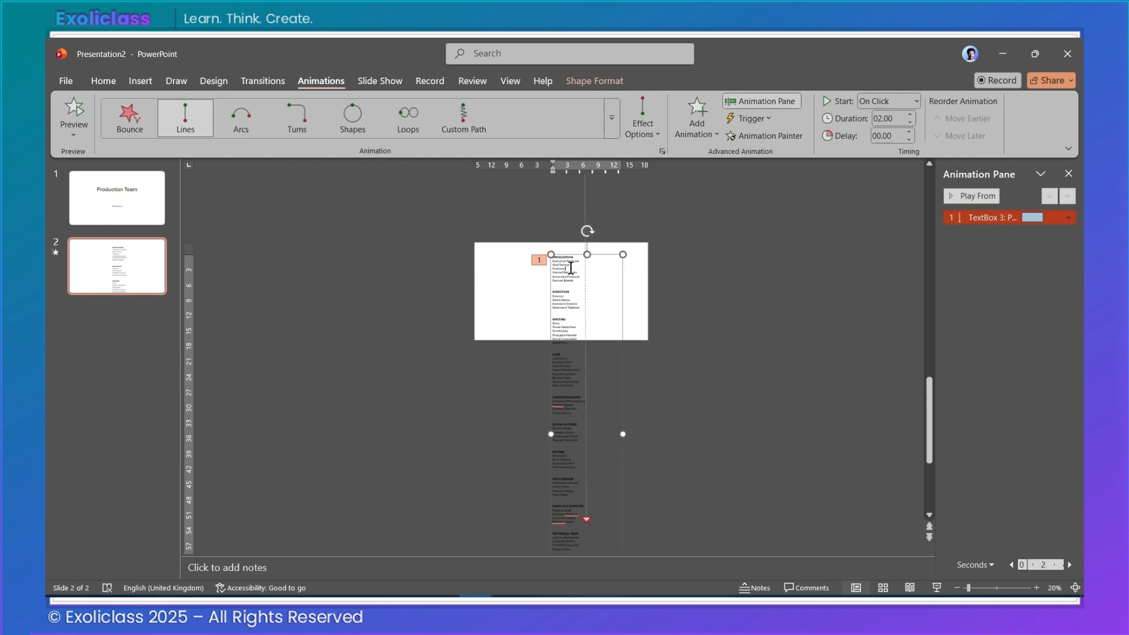
click(595, 257)
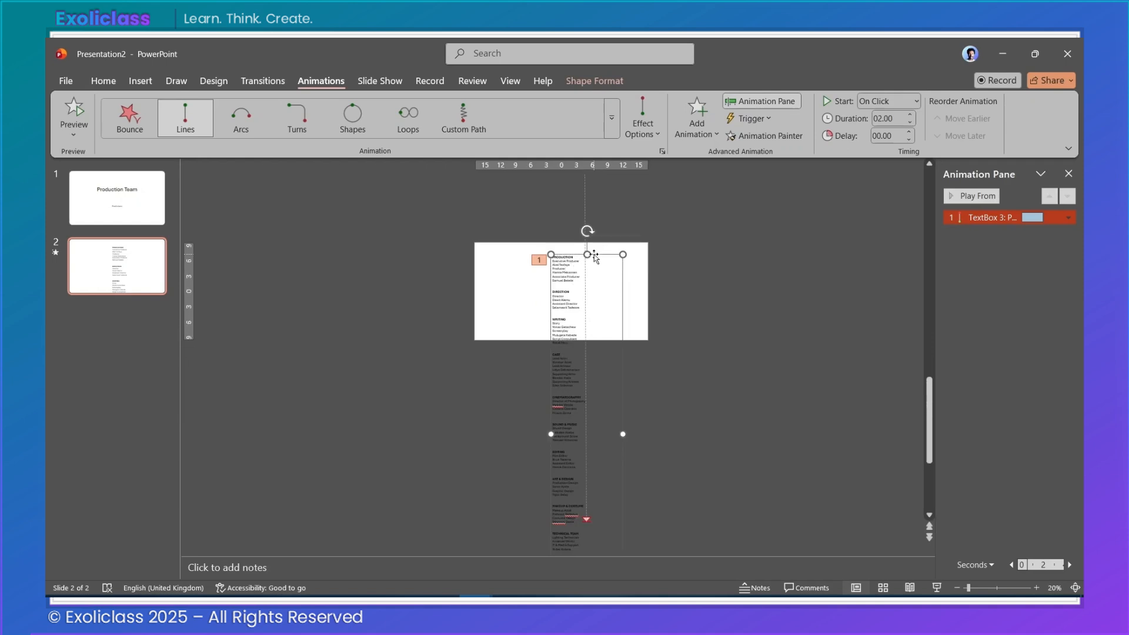
drag(594, 254, 601, 344)
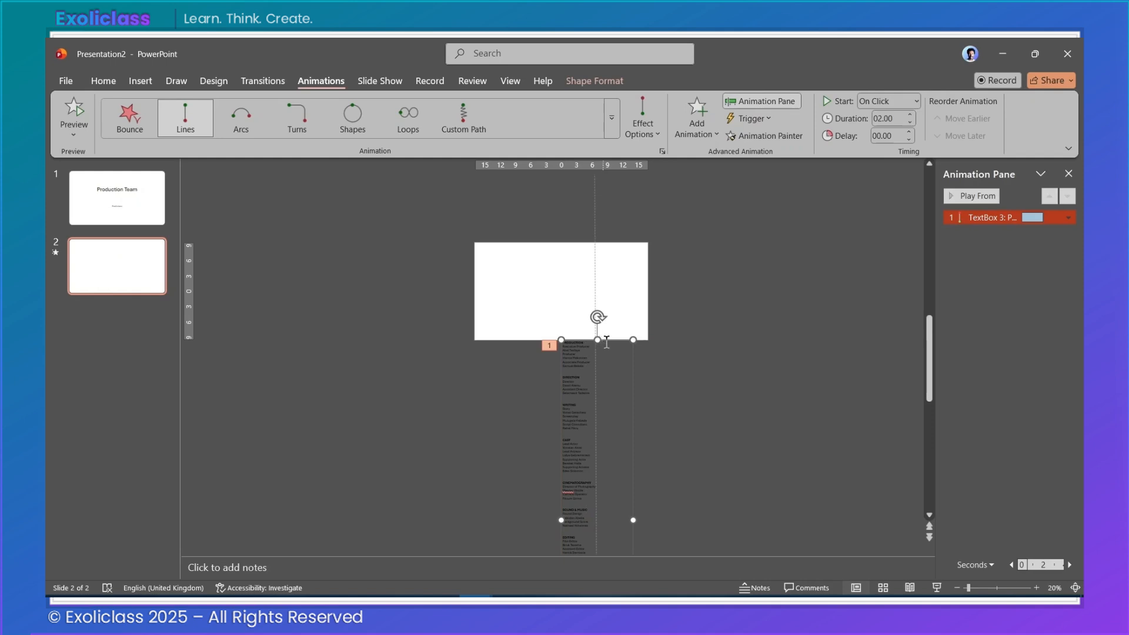
Raise the motion path's start point until the last lines of the ghosted credits sit just above the slide
click(975, 218)
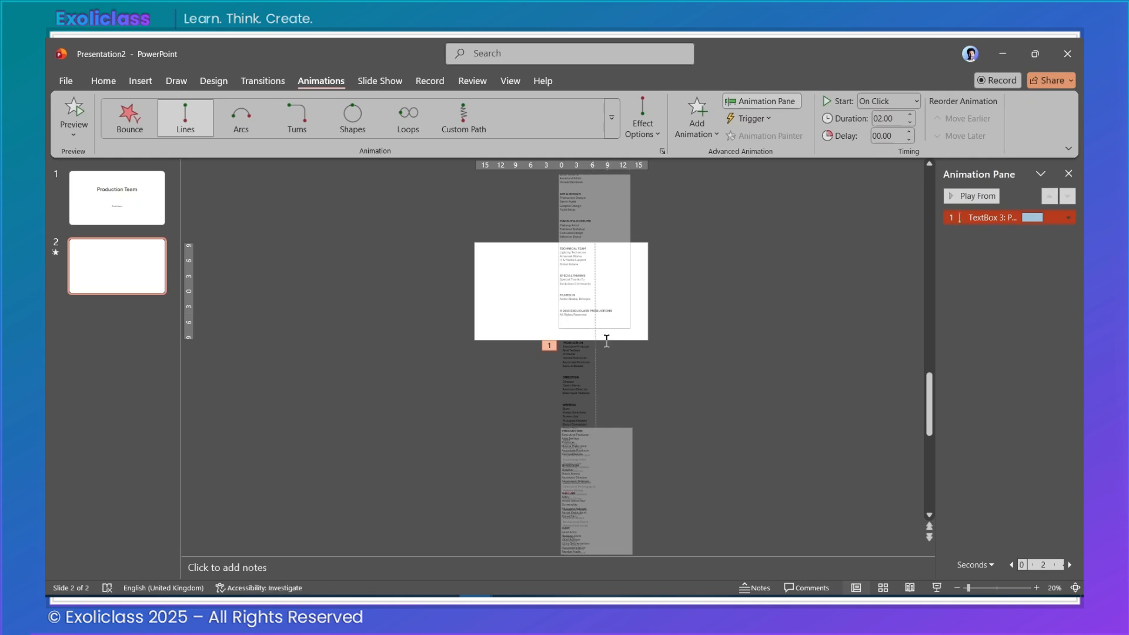
scroll(604, 335, down, 4)
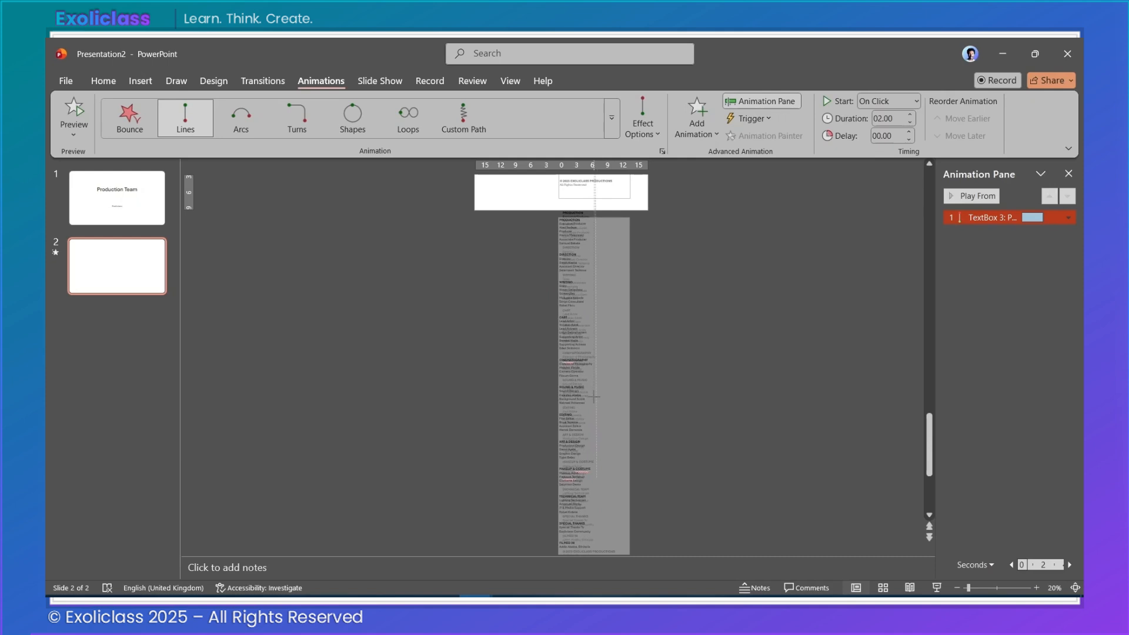
scroll(664, 385, up, 7)
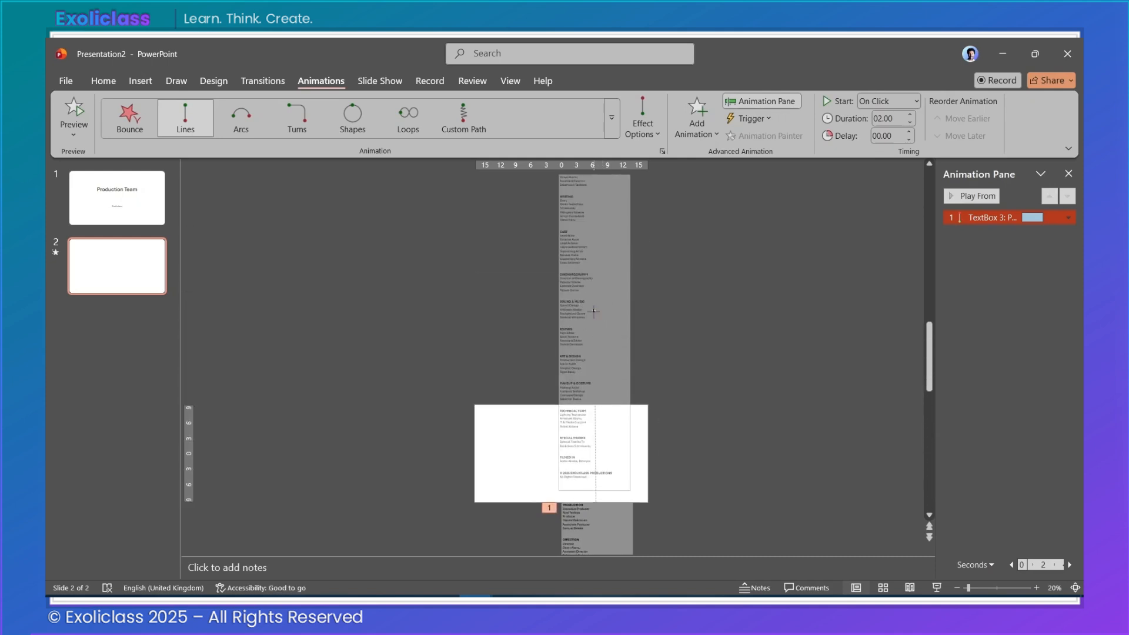
drag(594, 312, 595, 225)
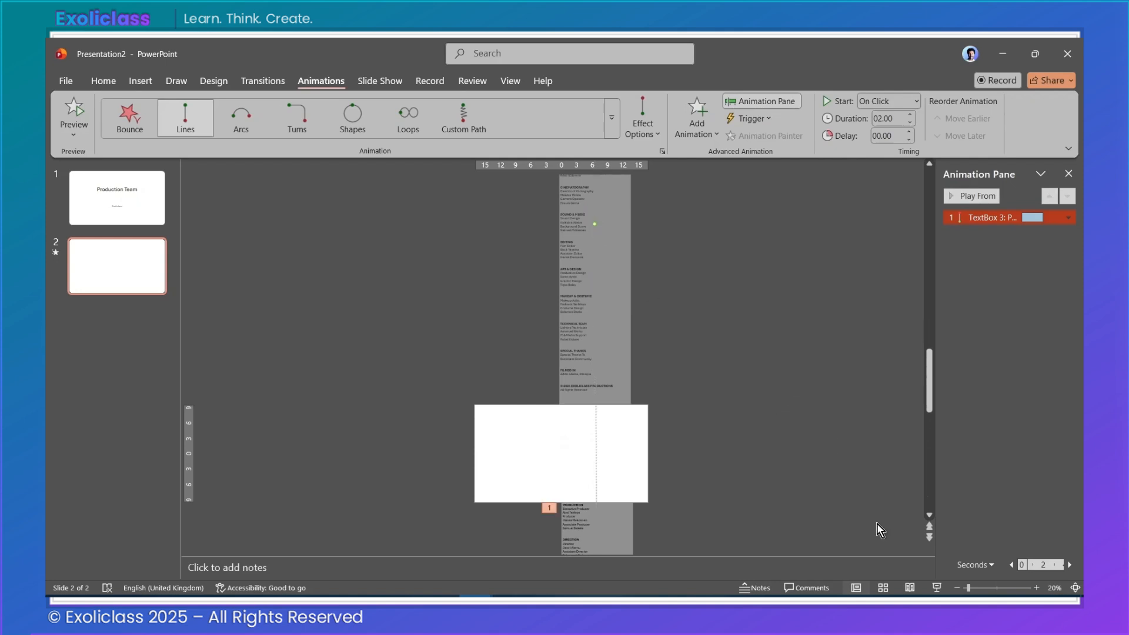
Set the Up animation's duration to 1 second (Fast) in its timing settings
click(1036, 588)
click(1036, 588)
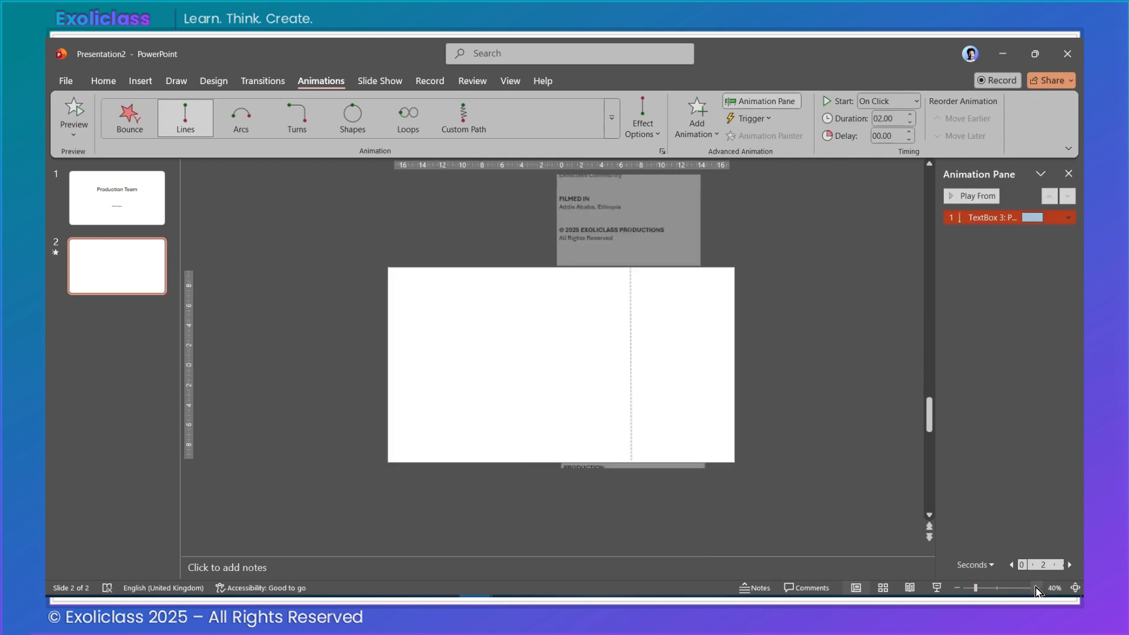
click(1036, 588)
click(1036, 589)
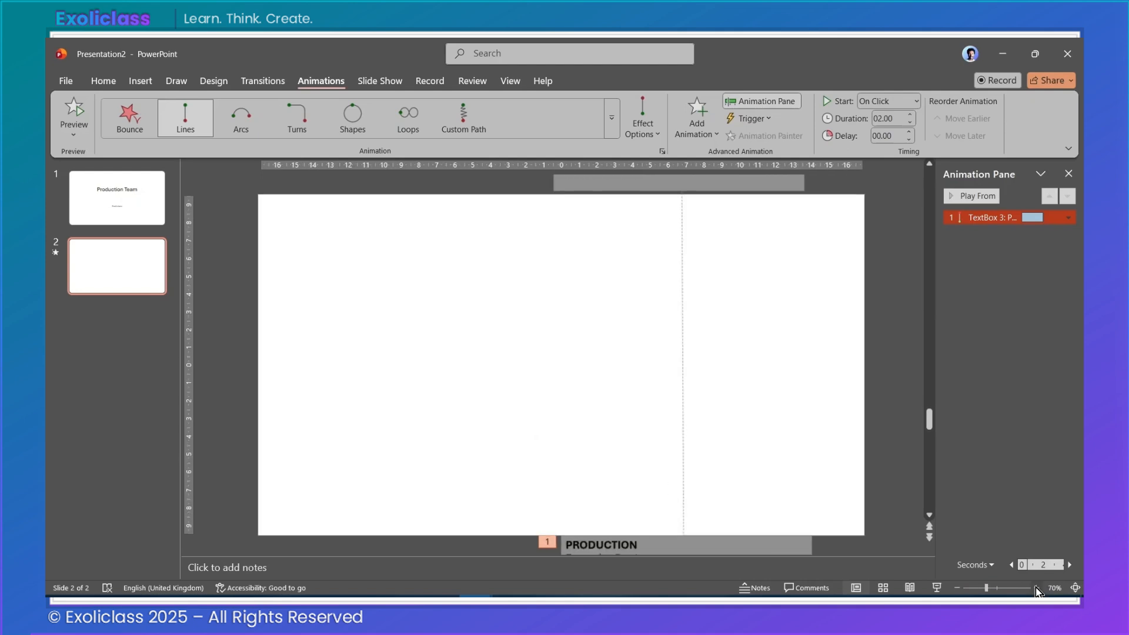
click(1036, 588)
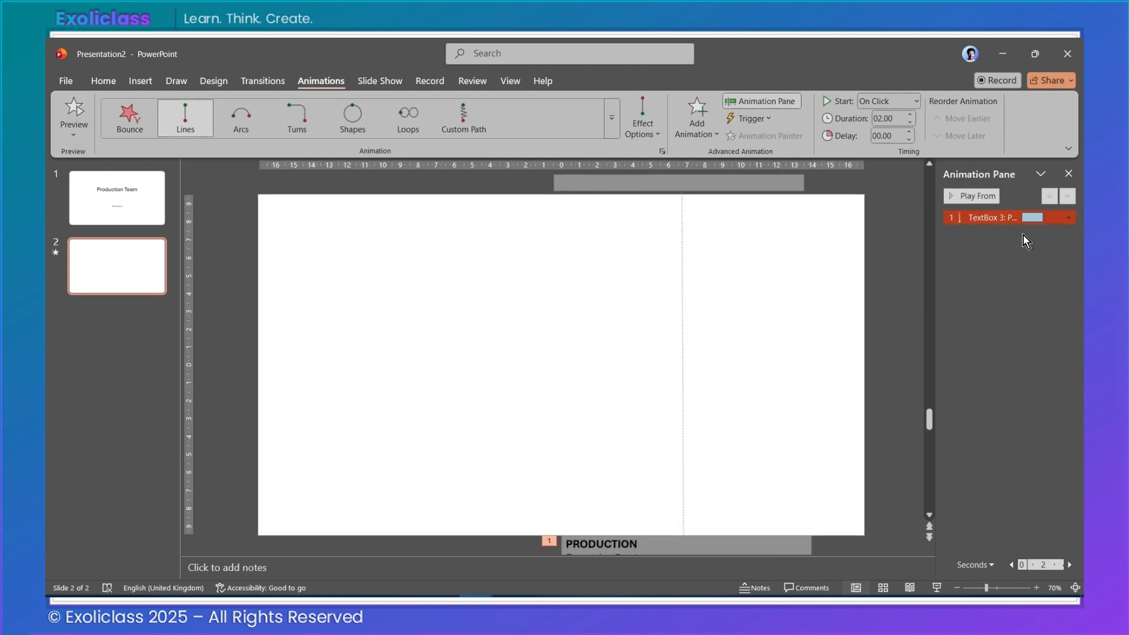
right_click(1012, 218)
click(987, 296)
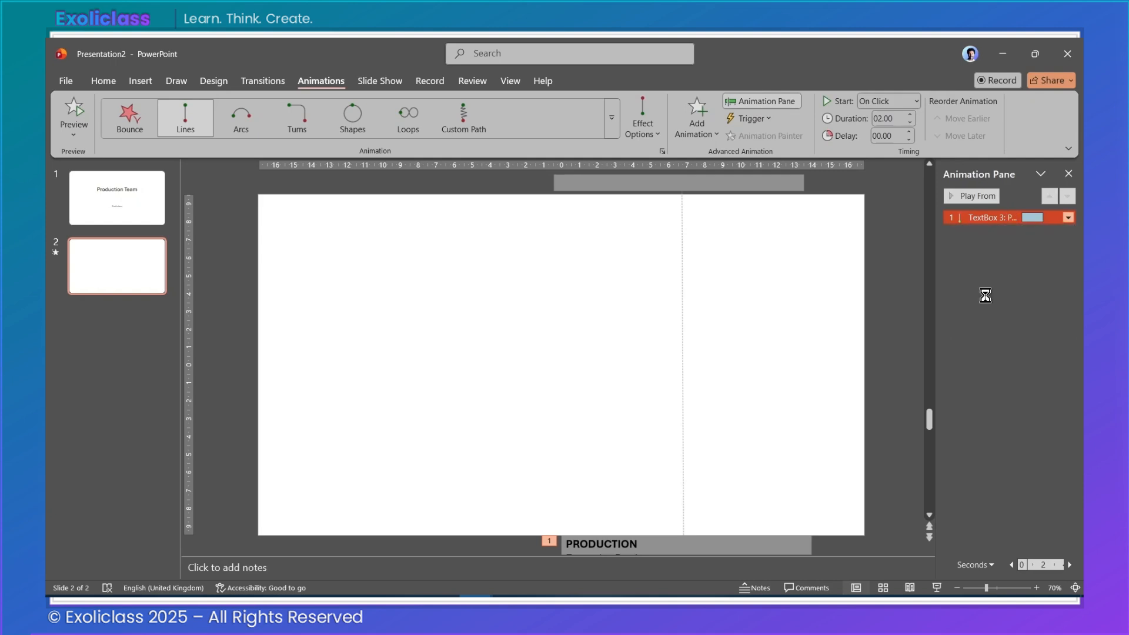
click(597, 266)
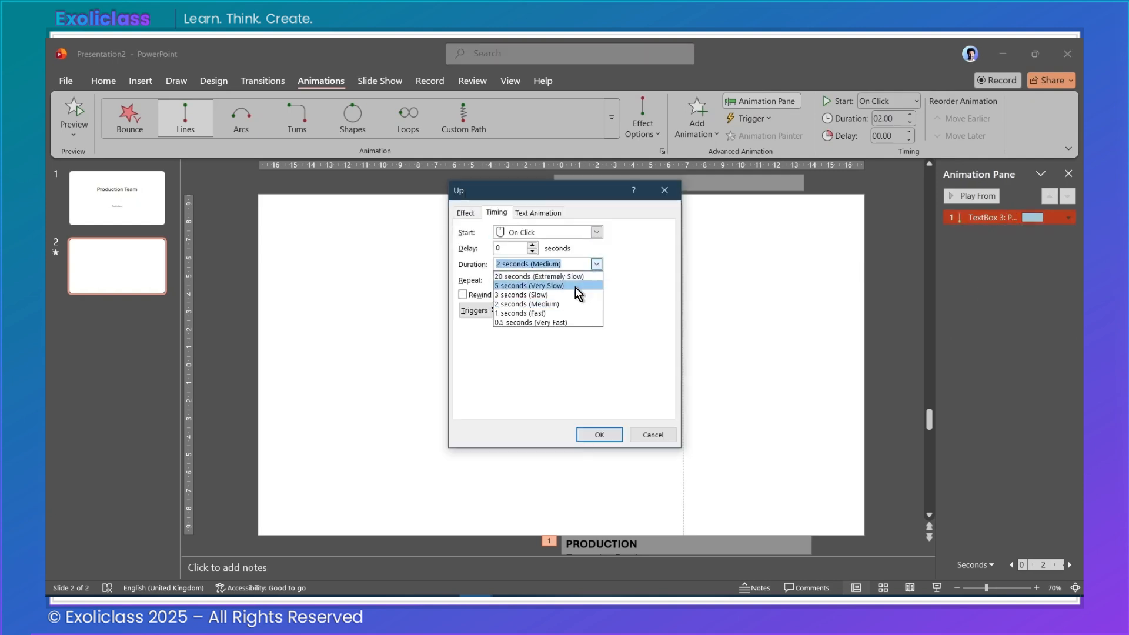
click(549, 314)
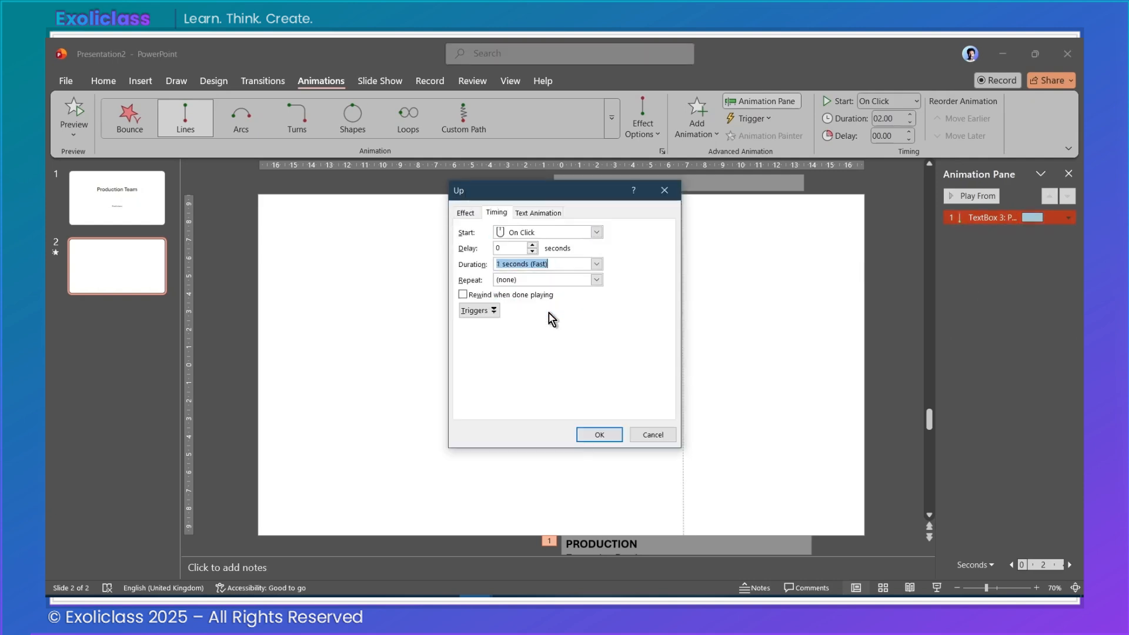
click(596, 436)
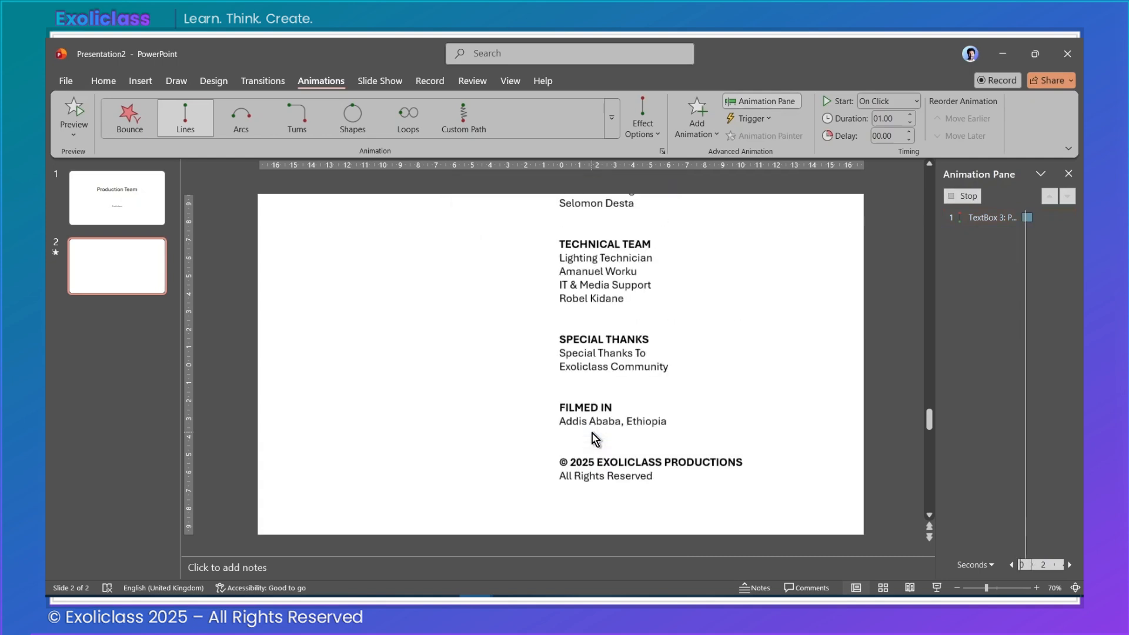
Set the credits text box's Up animation duration to 2 seconds (Medium) in its timing settings
click(1029, 217)
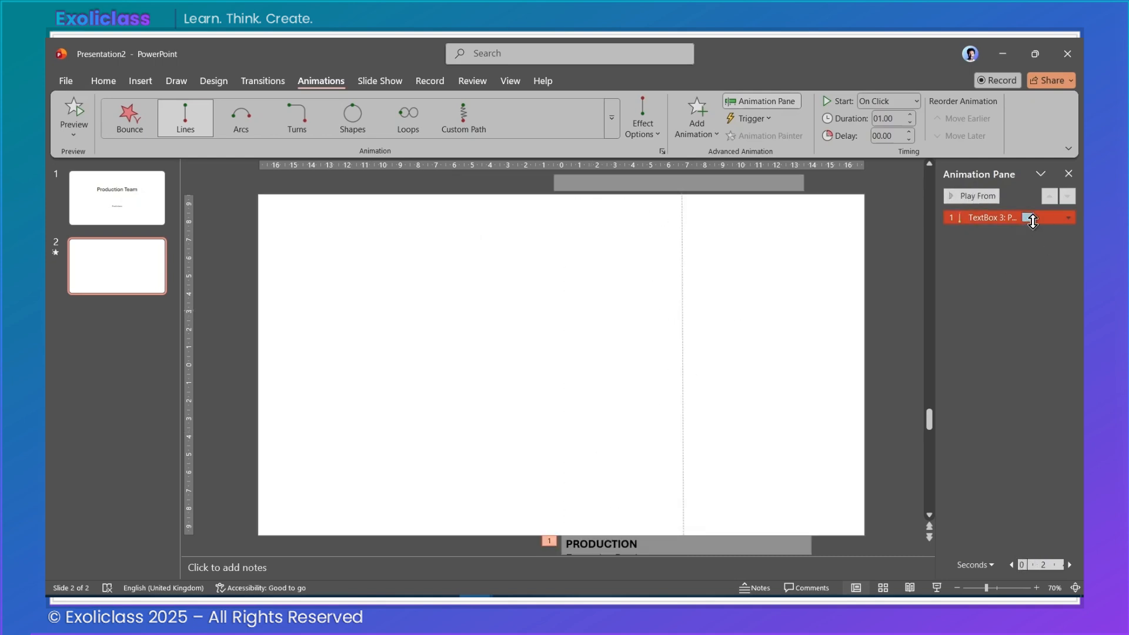
click(1069, 218)
click(1000, 297)
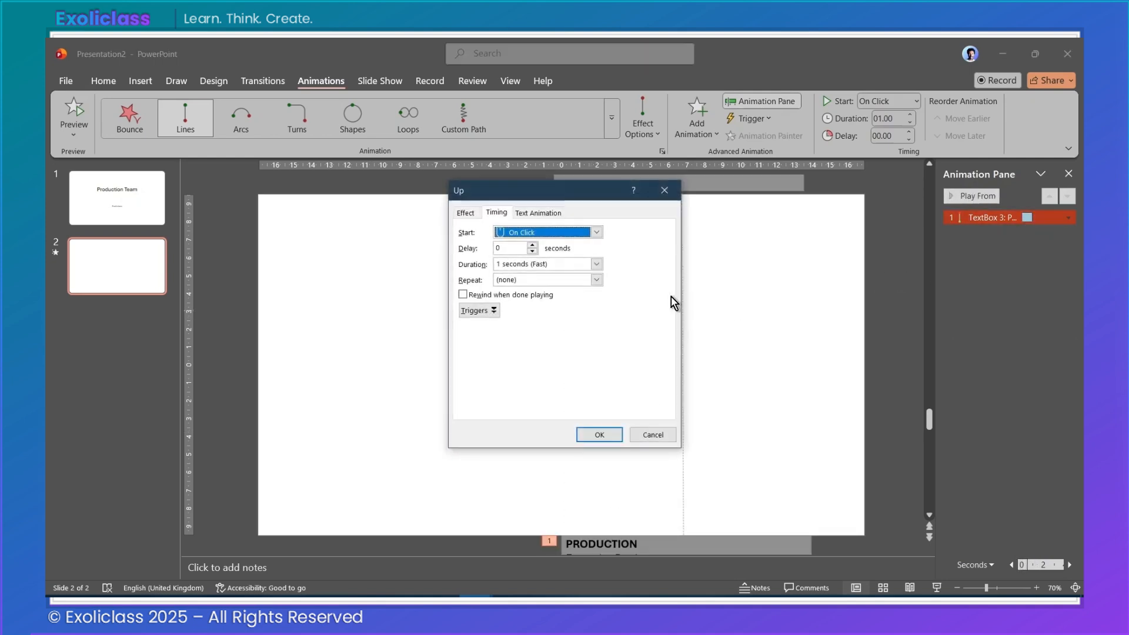
click(597, 264)
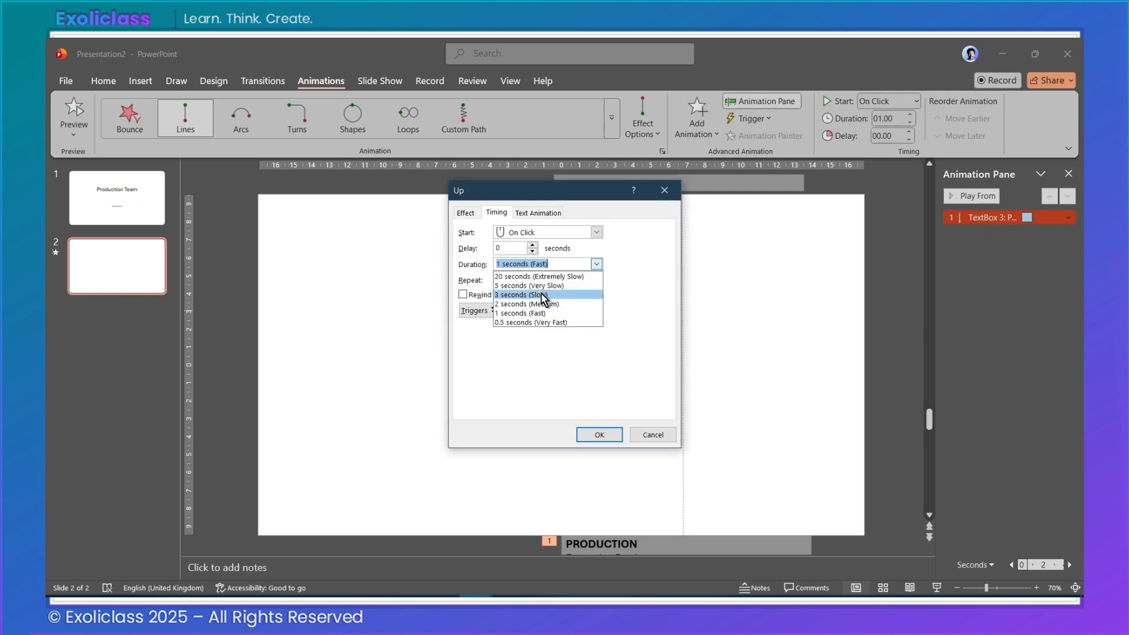
click(531, 305)
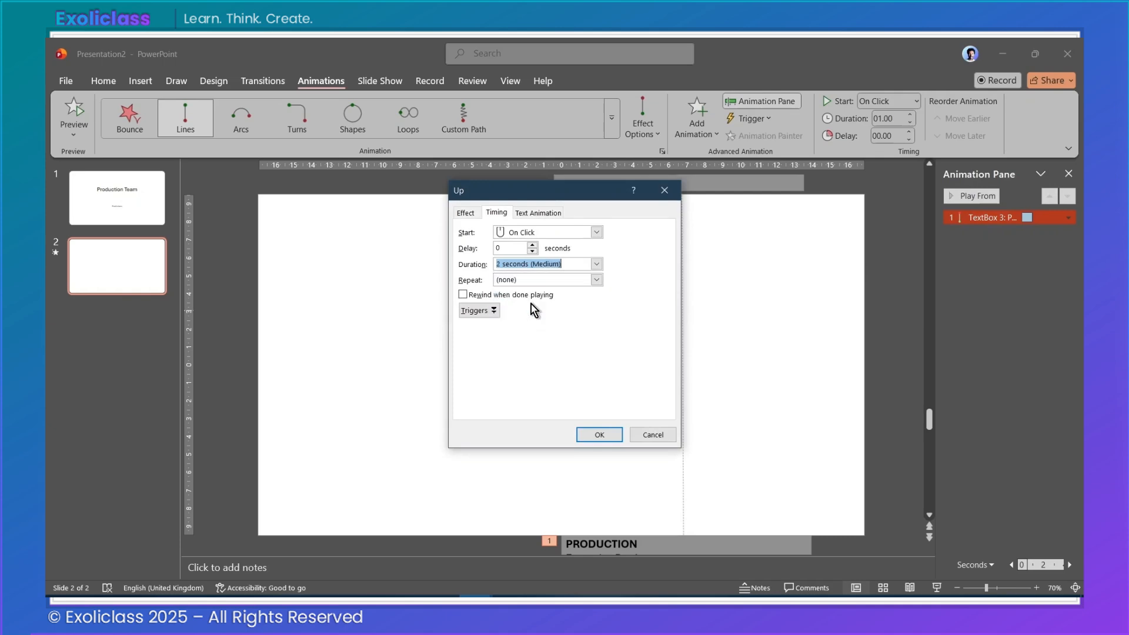
click(600, 435)
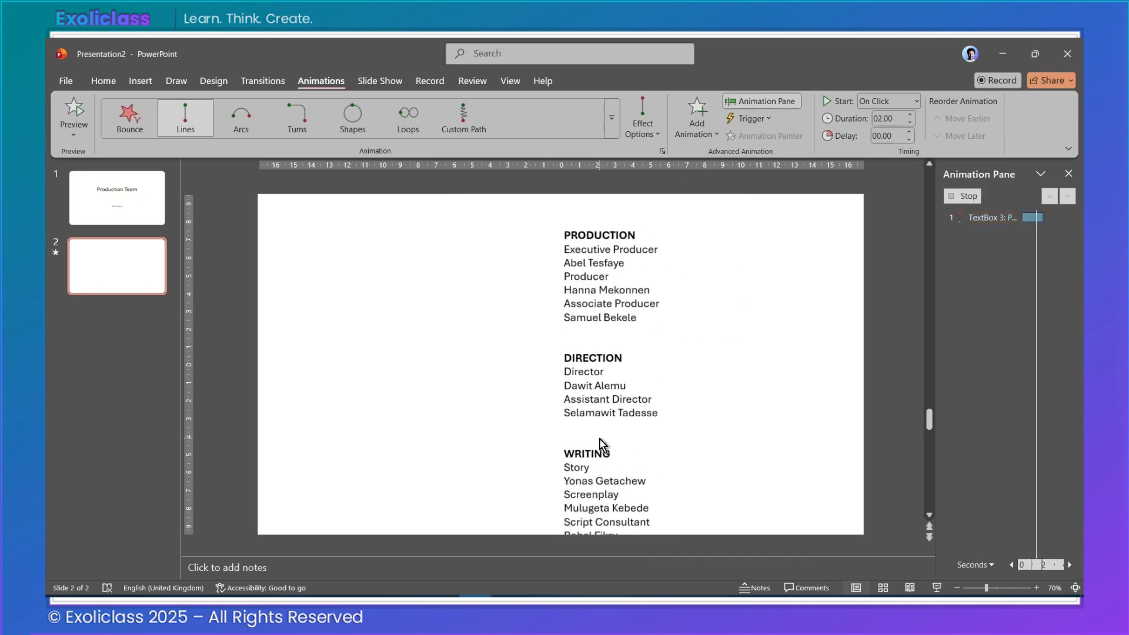
Change the Up animation's timing to a duration of 3 seconds (Slow)
click(1000, 218)
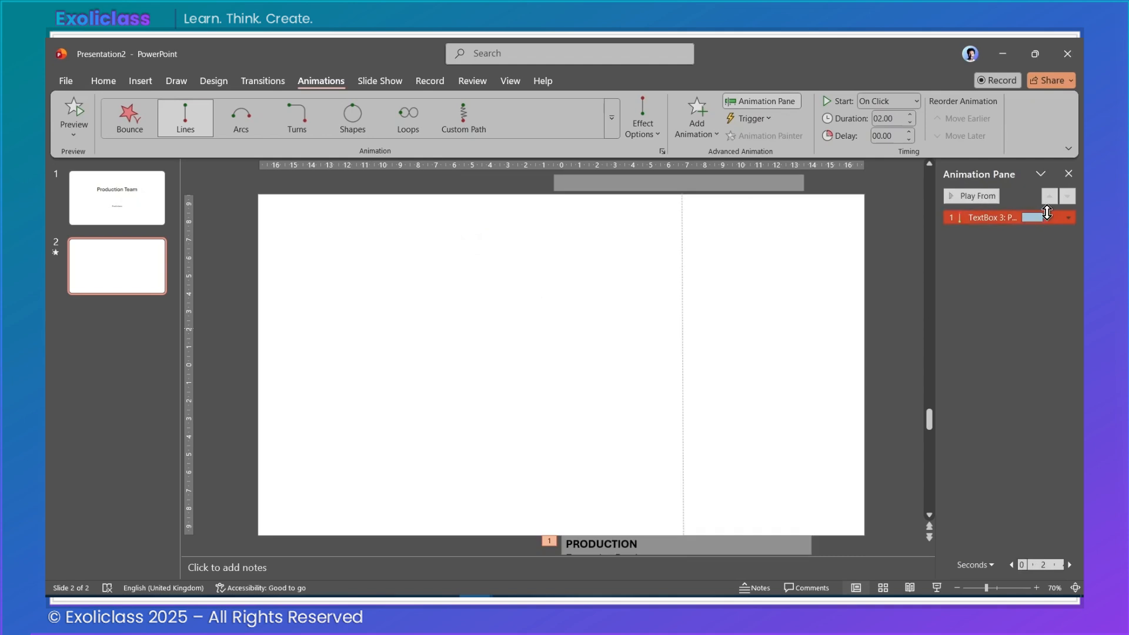
click(1068, 218)
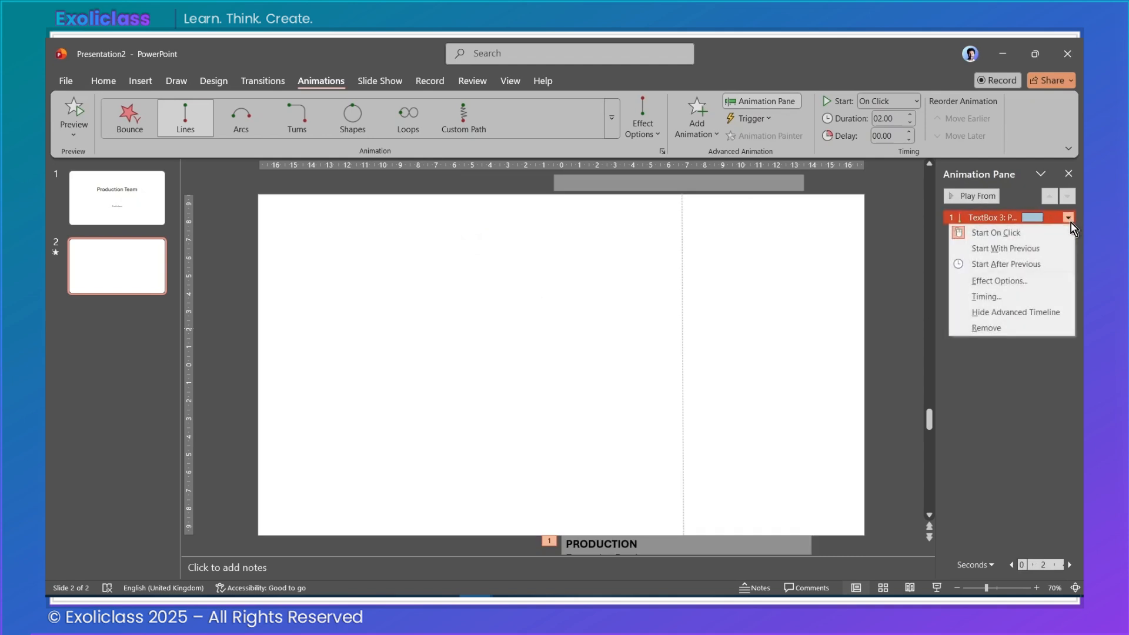
click(990, 297)
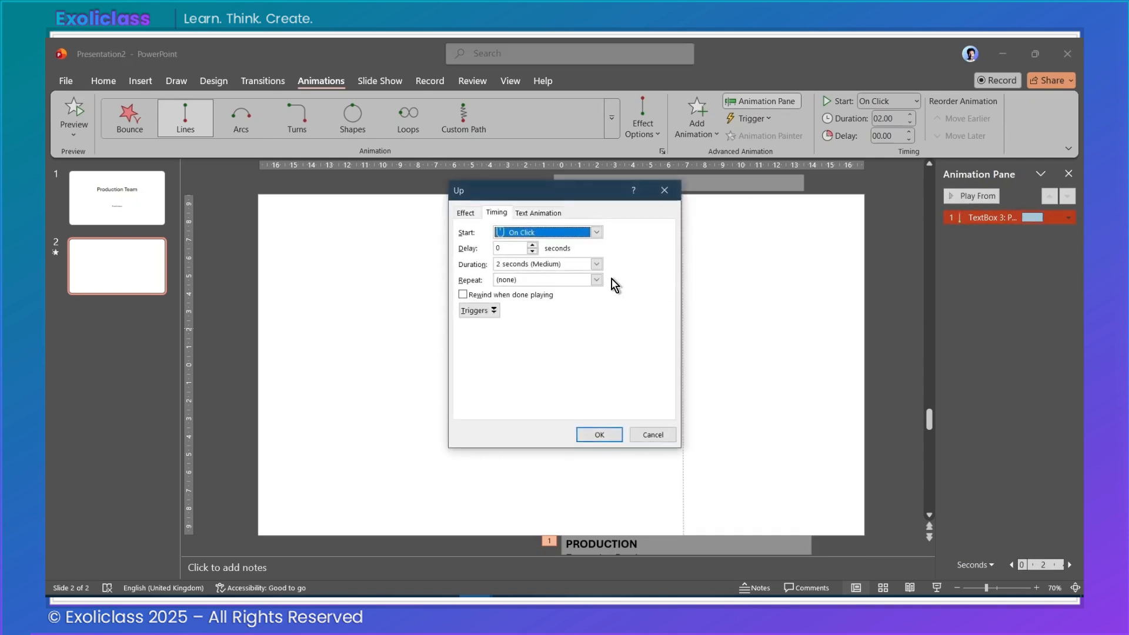
click(598, 265)
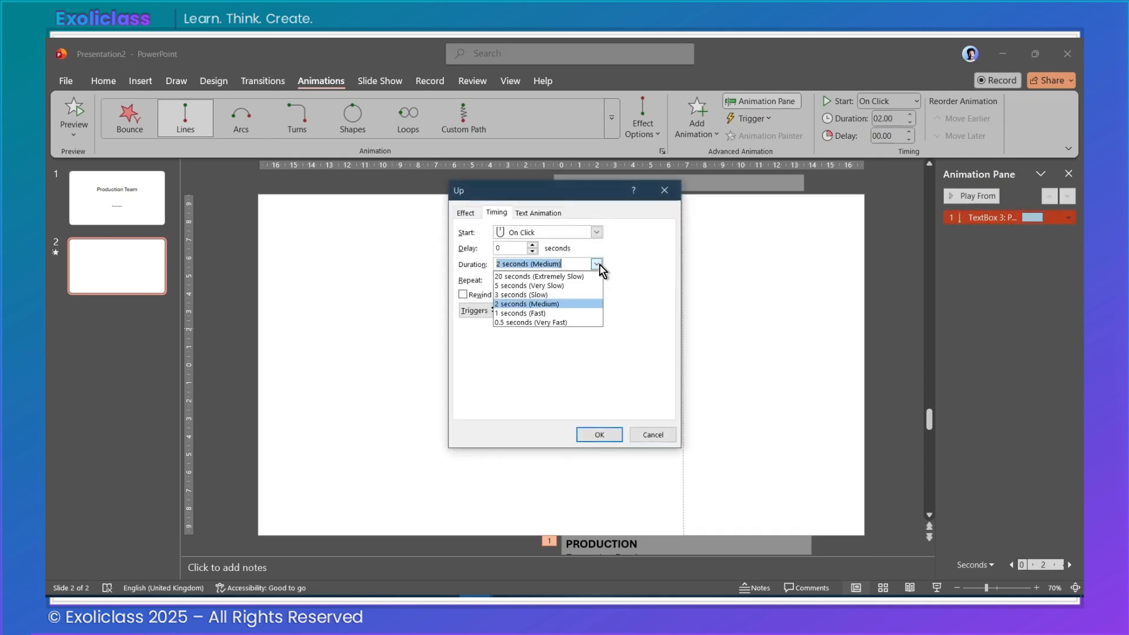
click(555, 295)
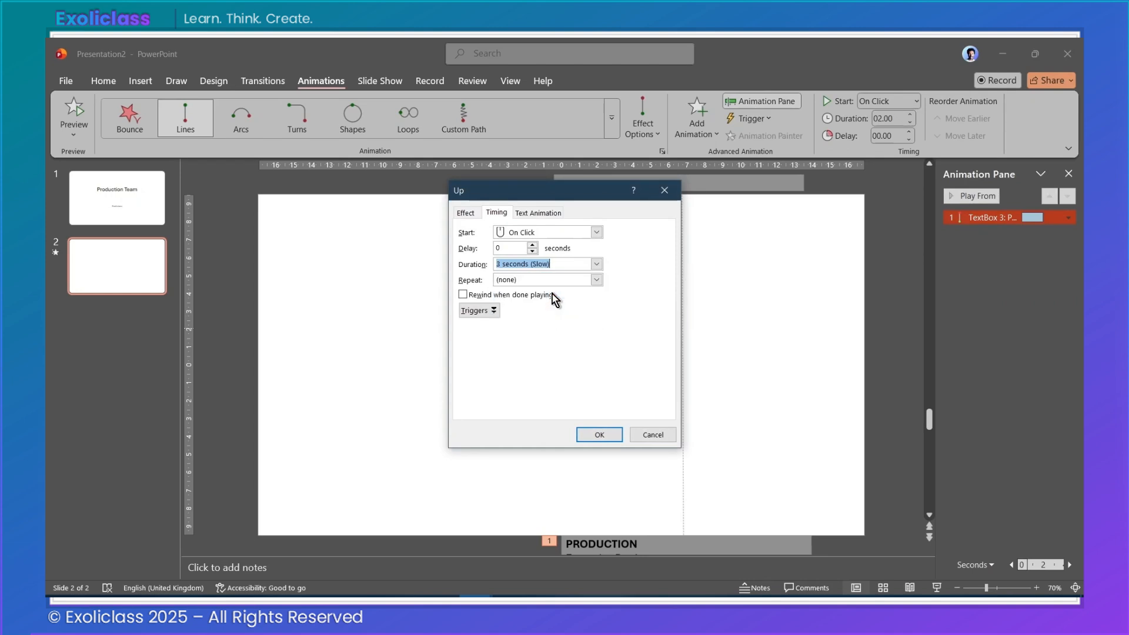
click(599, 436)
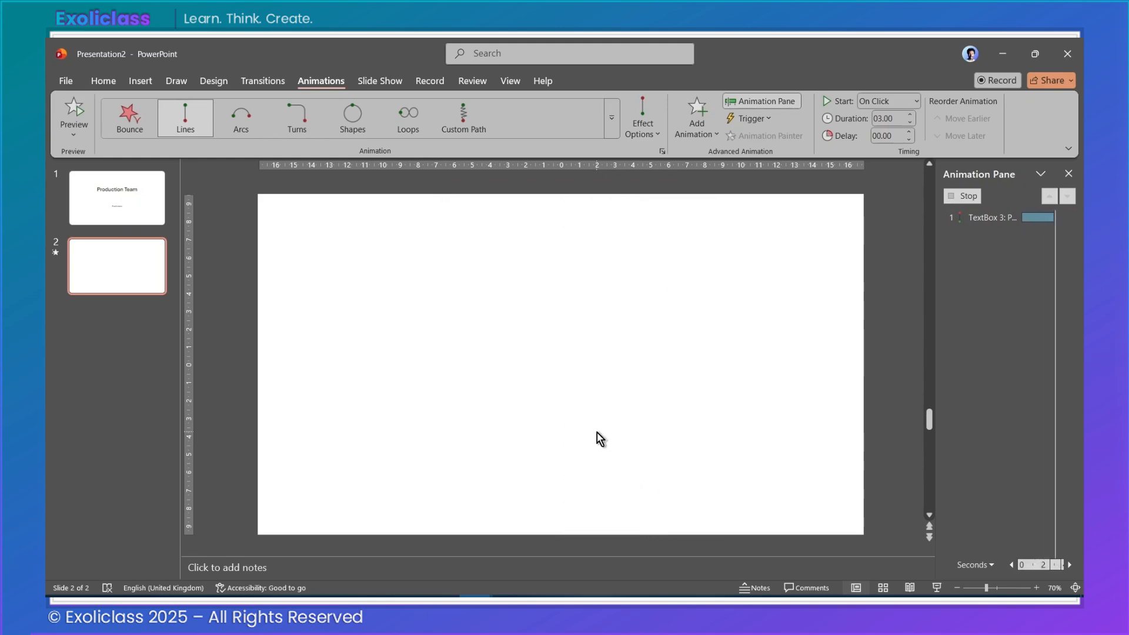
Reverse the path direction of the credits text box's Up motion path
click(651, 132)
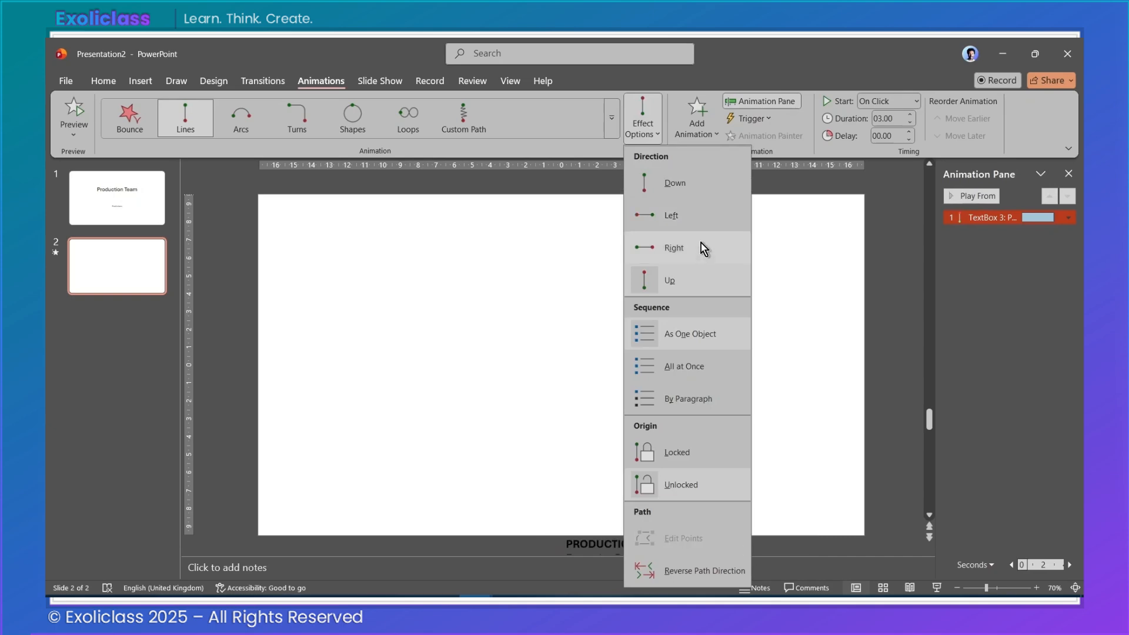
click(686, 573)
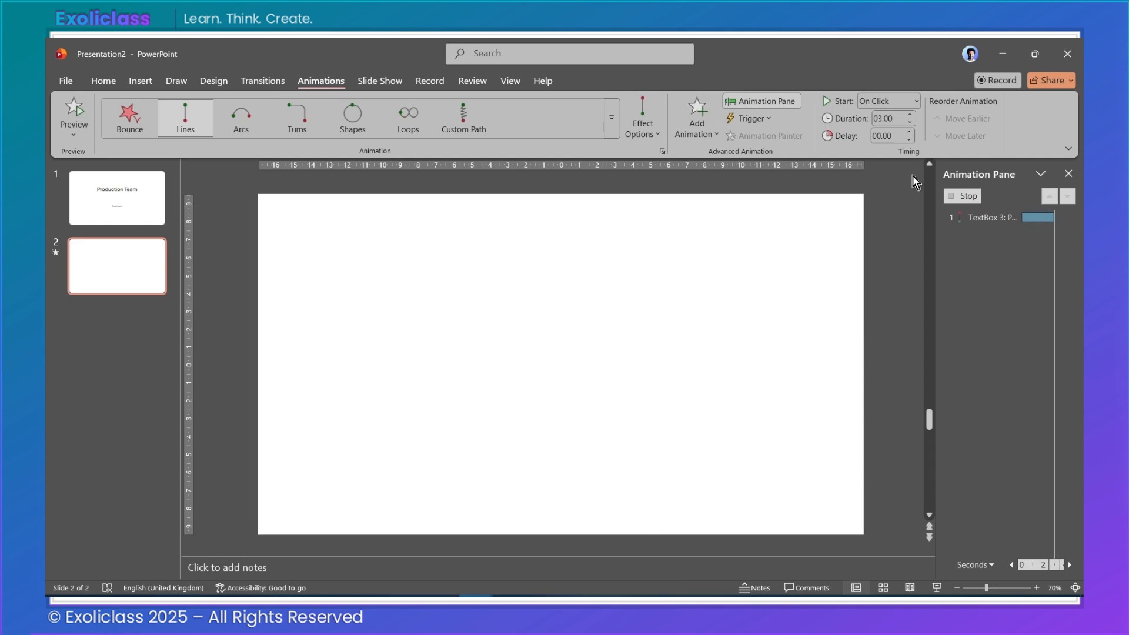
Set the Up animation's duration to 7.50 seconds and check the credits scroll in a slide show from the current slide
click(911, 115)
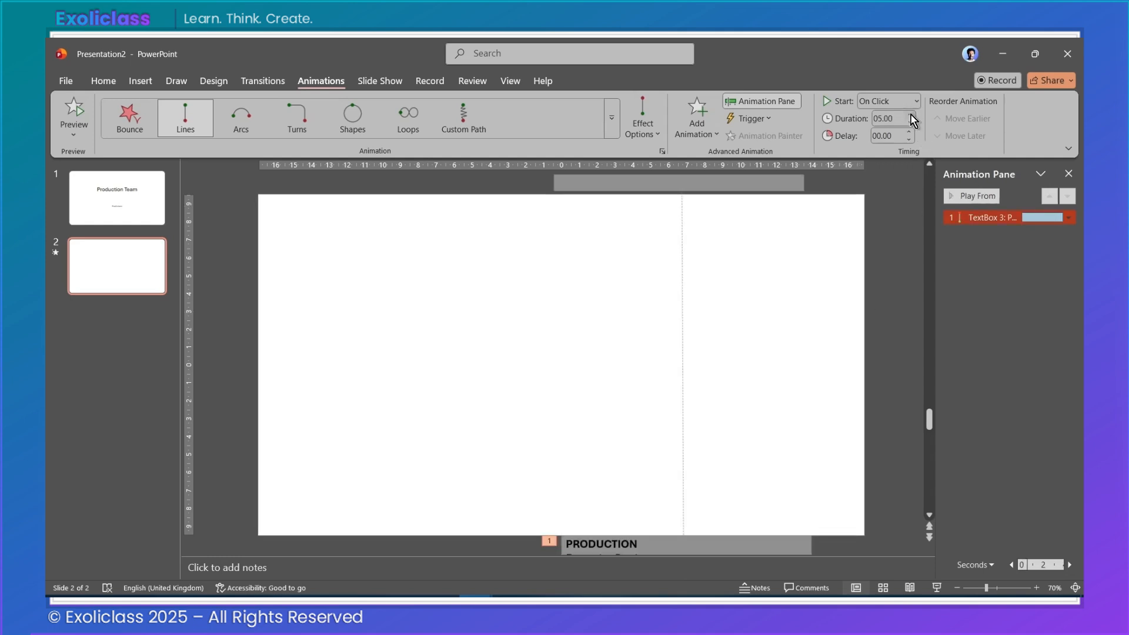
click(911, 115)
click(937, 588)
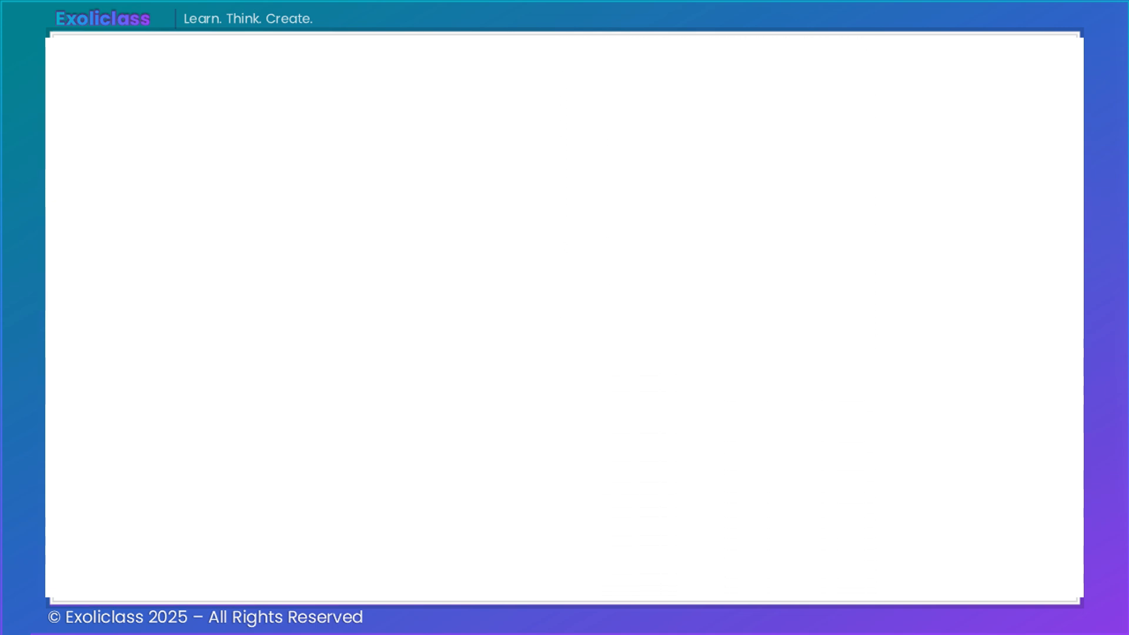
key(Escape)
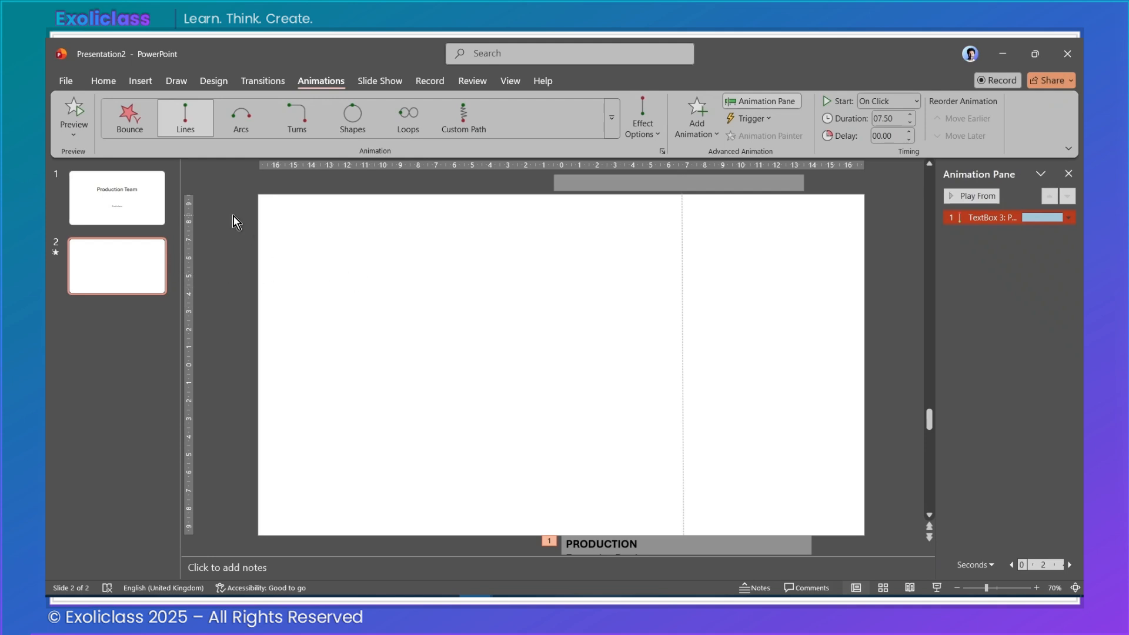
Copy the "Production Team" title box from slide 1 onto slide 2
click(141, 206)
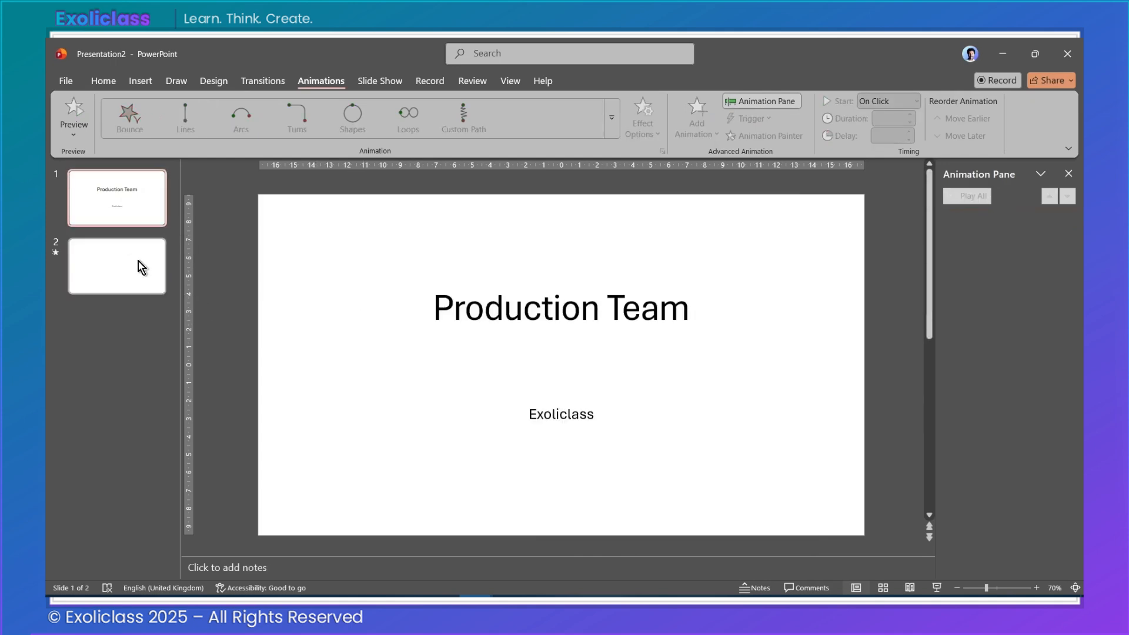
click(470, 319)
click(590, 249)
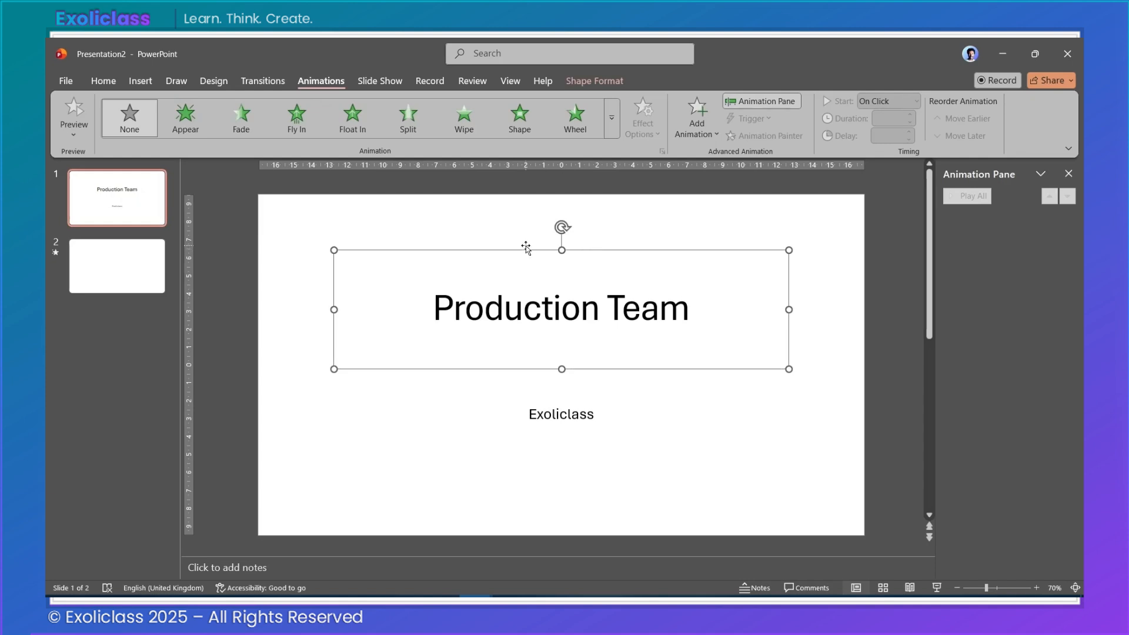
click(137, 269)
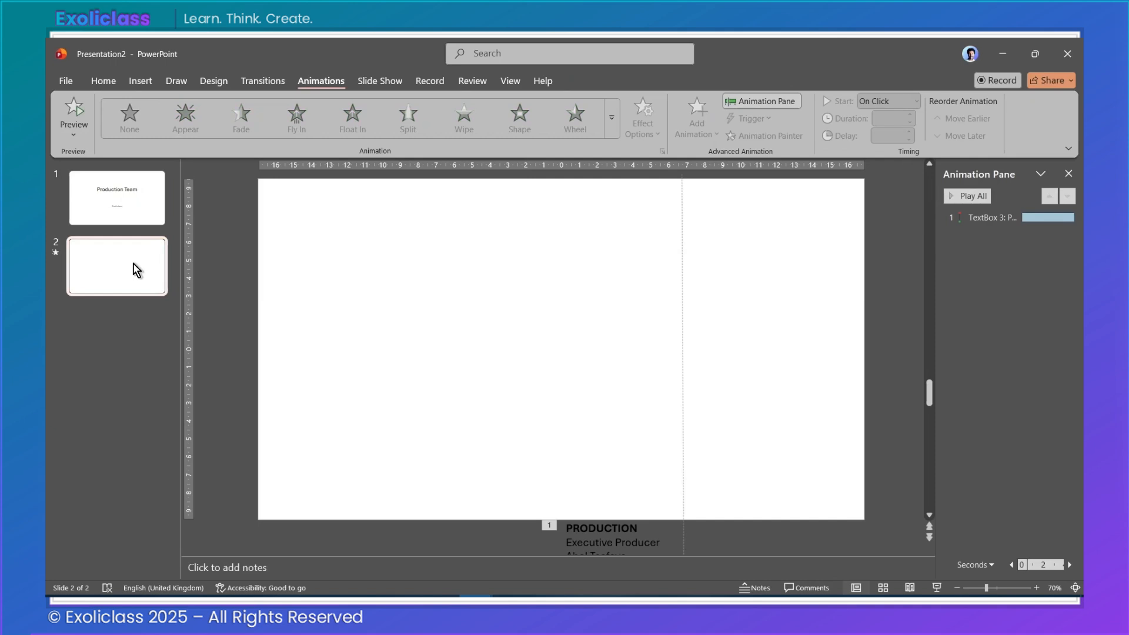
key(ctrl+v)
Narrow the pasted title box on slide 2, rotate it a quarter turn to read upwards, and place it in the slide's left part
drag(554, 305, 541, 300)
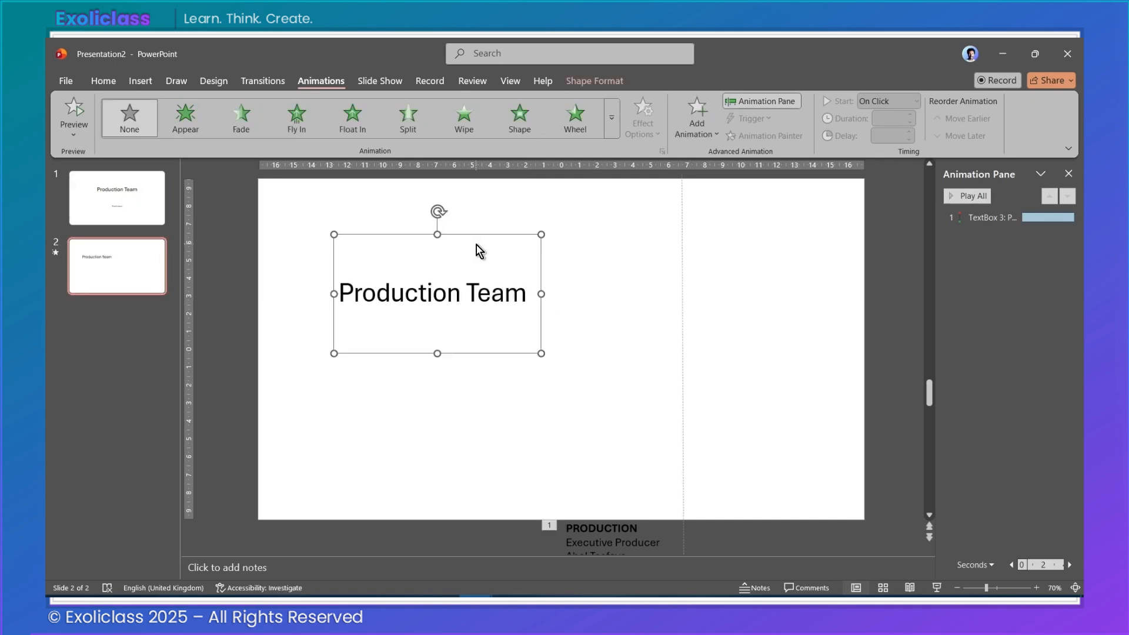
drag(479, 234, 247, 344)
drag(478, 302, 438, 312)
Apply the Morph transition to both slides and look at its effect options
click(83, 194)
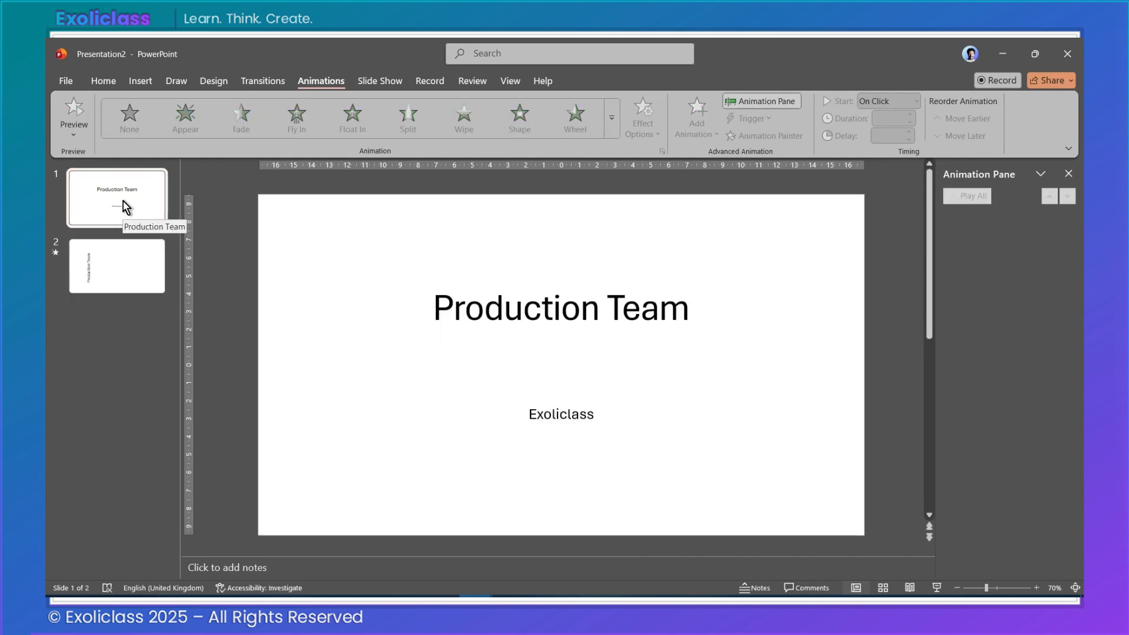
click(127, 255)
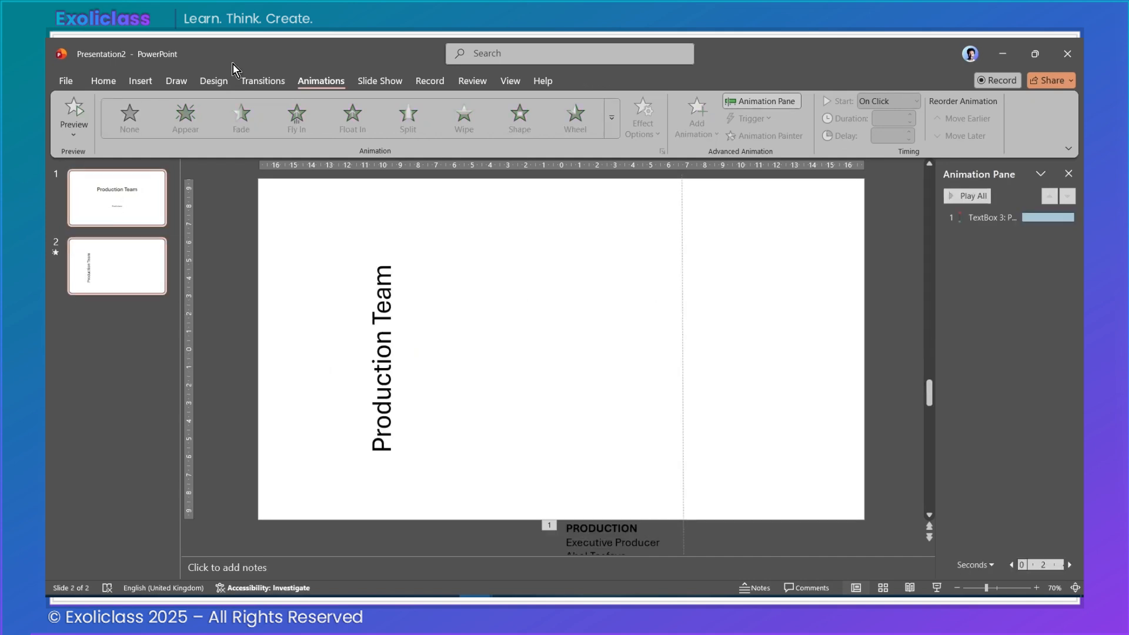
click(257, 82)
click(192, 131)
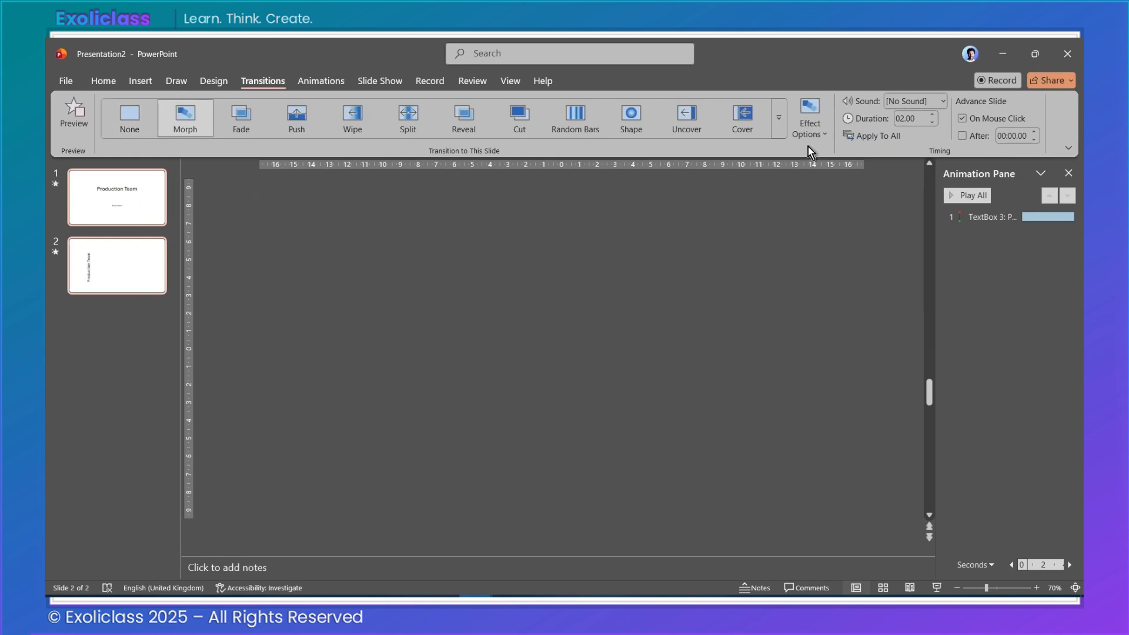
click(814, 140)
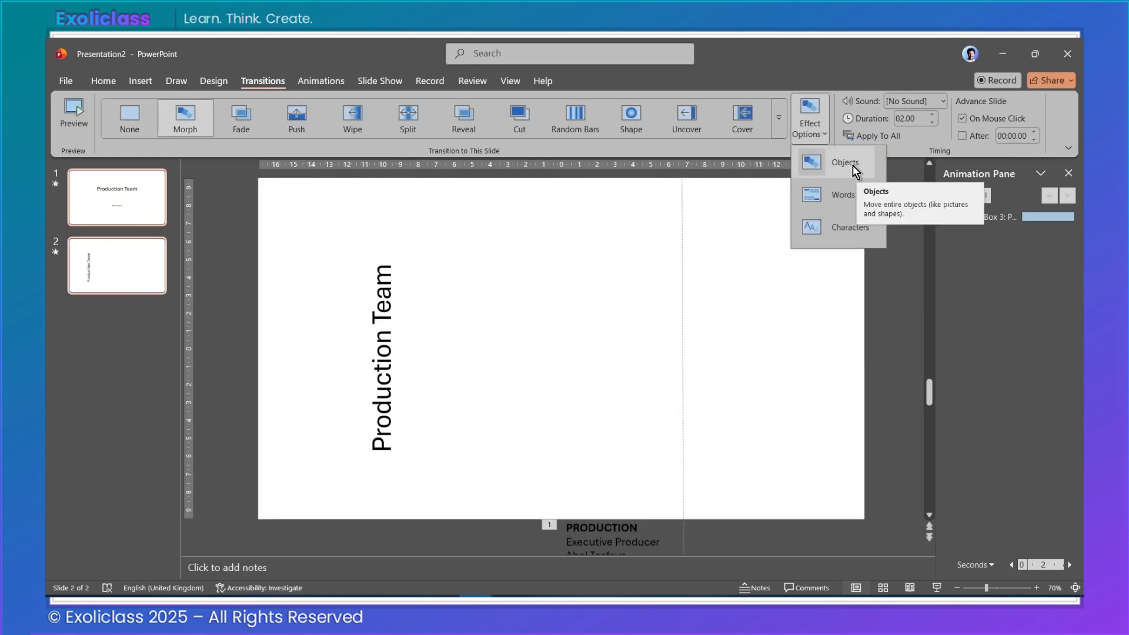
click(132, 208)
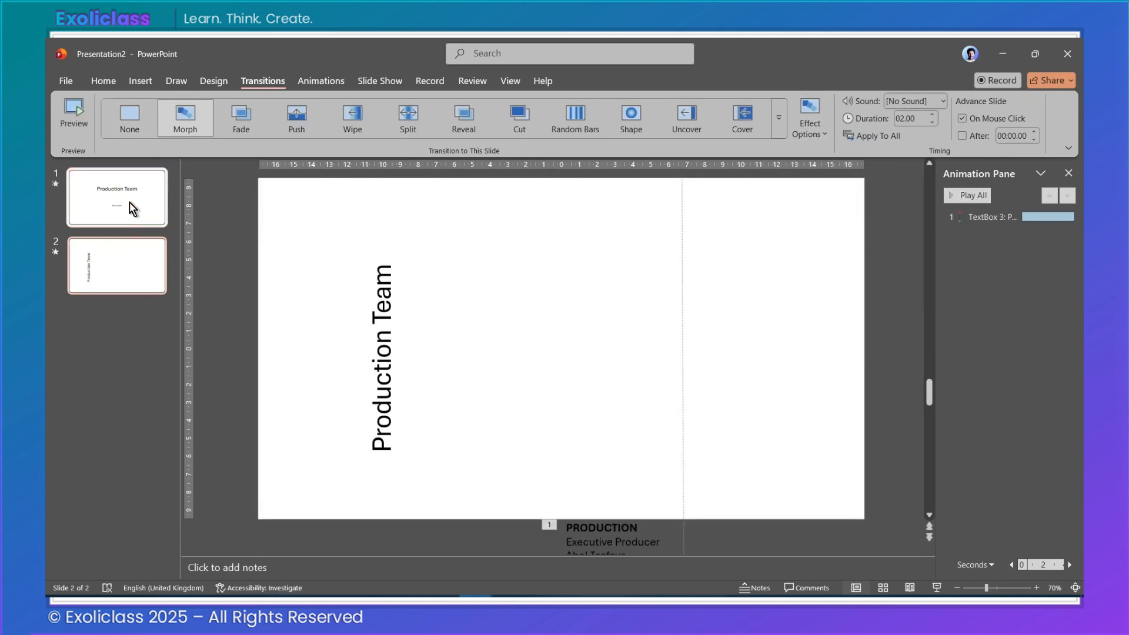
Set the credits text box's Up animation on slide 2 to start With Previous
click(616, 531)
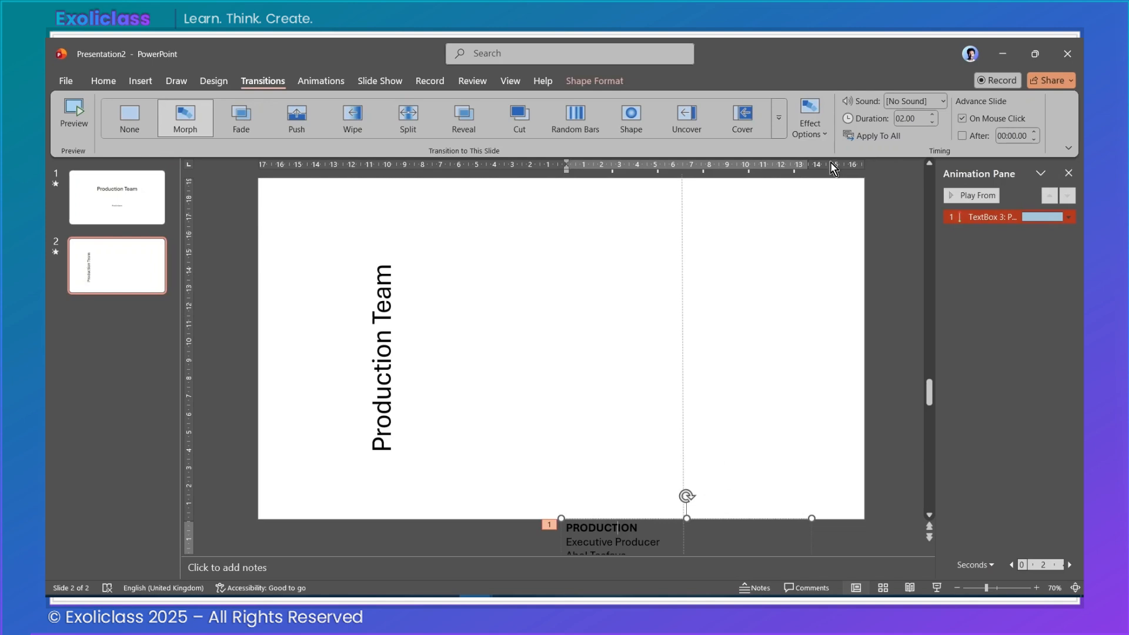
click(996, 218)
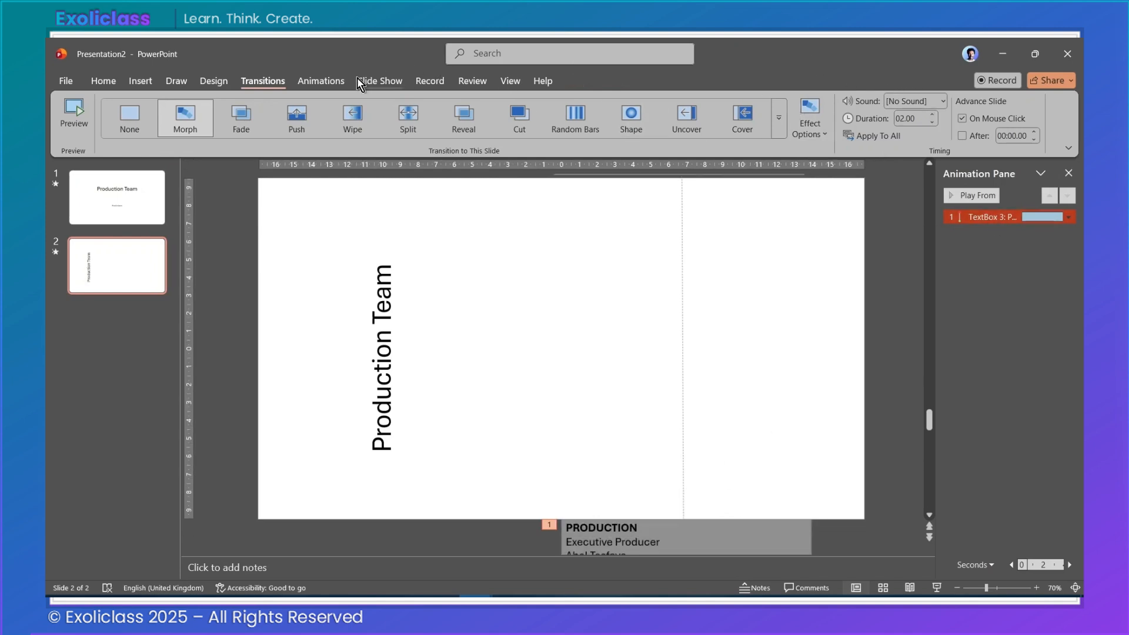
click(321, 81)
click(917, 102)
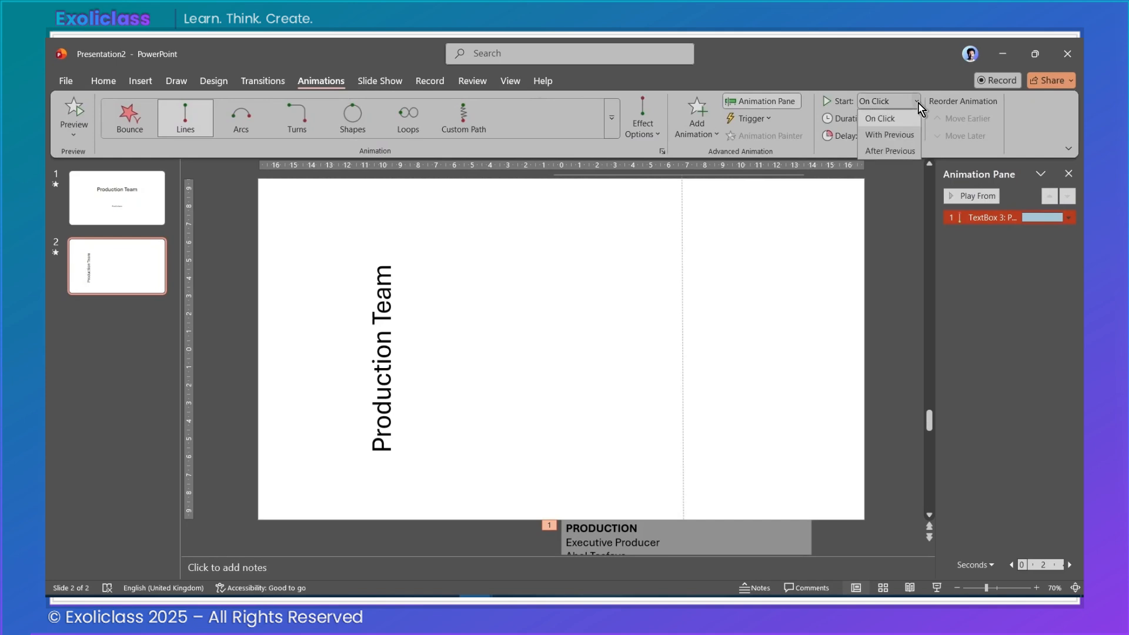
click(890, 134)
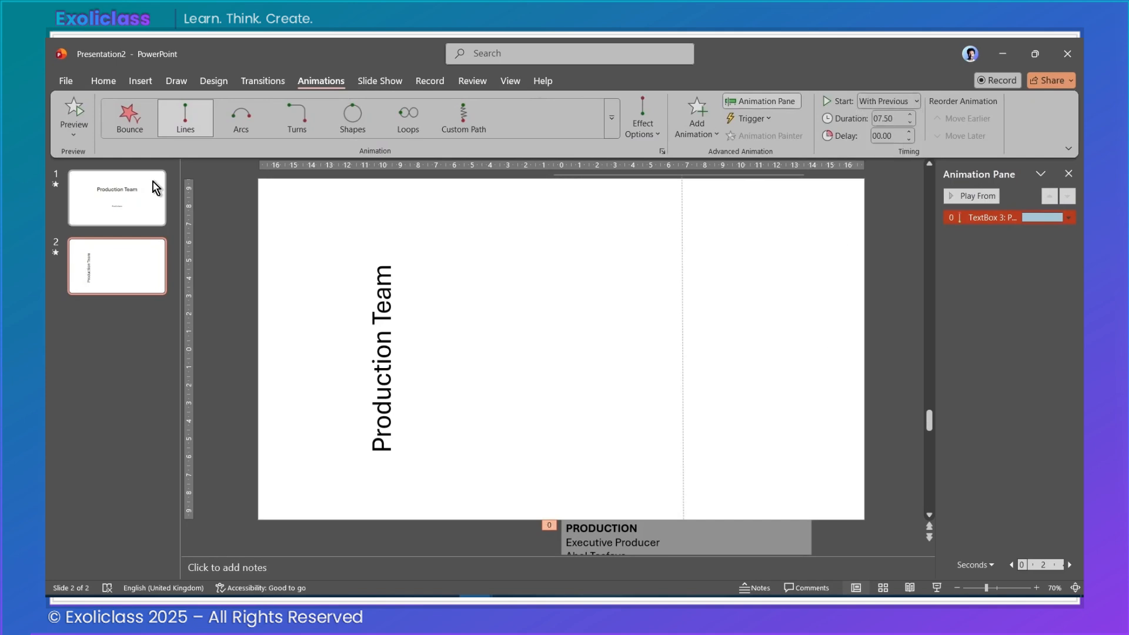
Play the slide show from slide 1 to check the title transition and scrolling credits
click(124, 187)
key(F5)
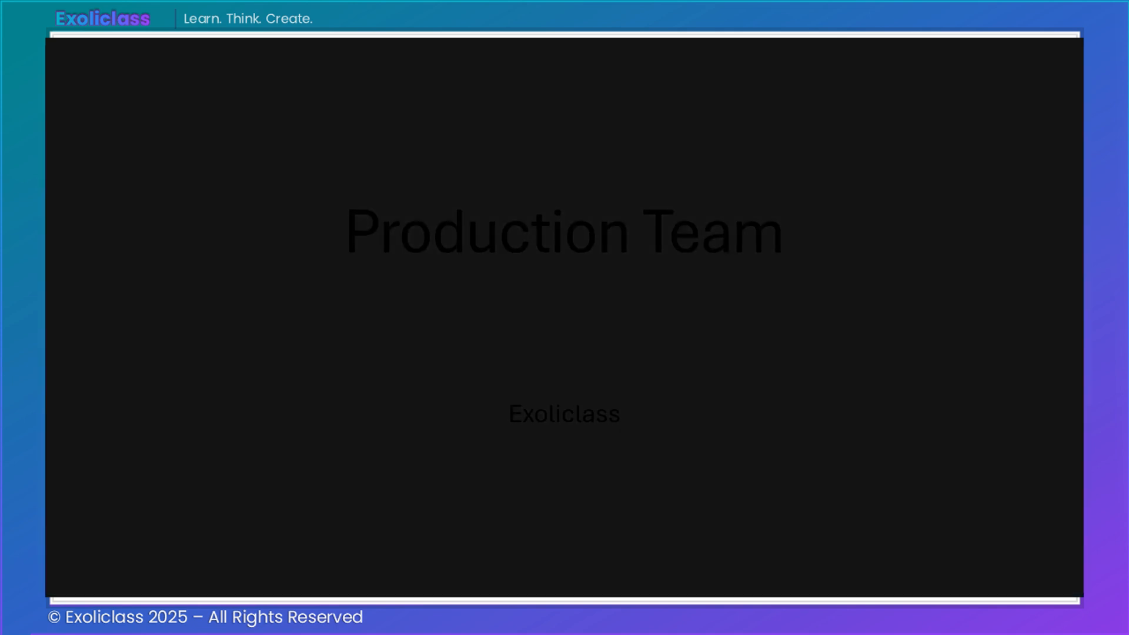